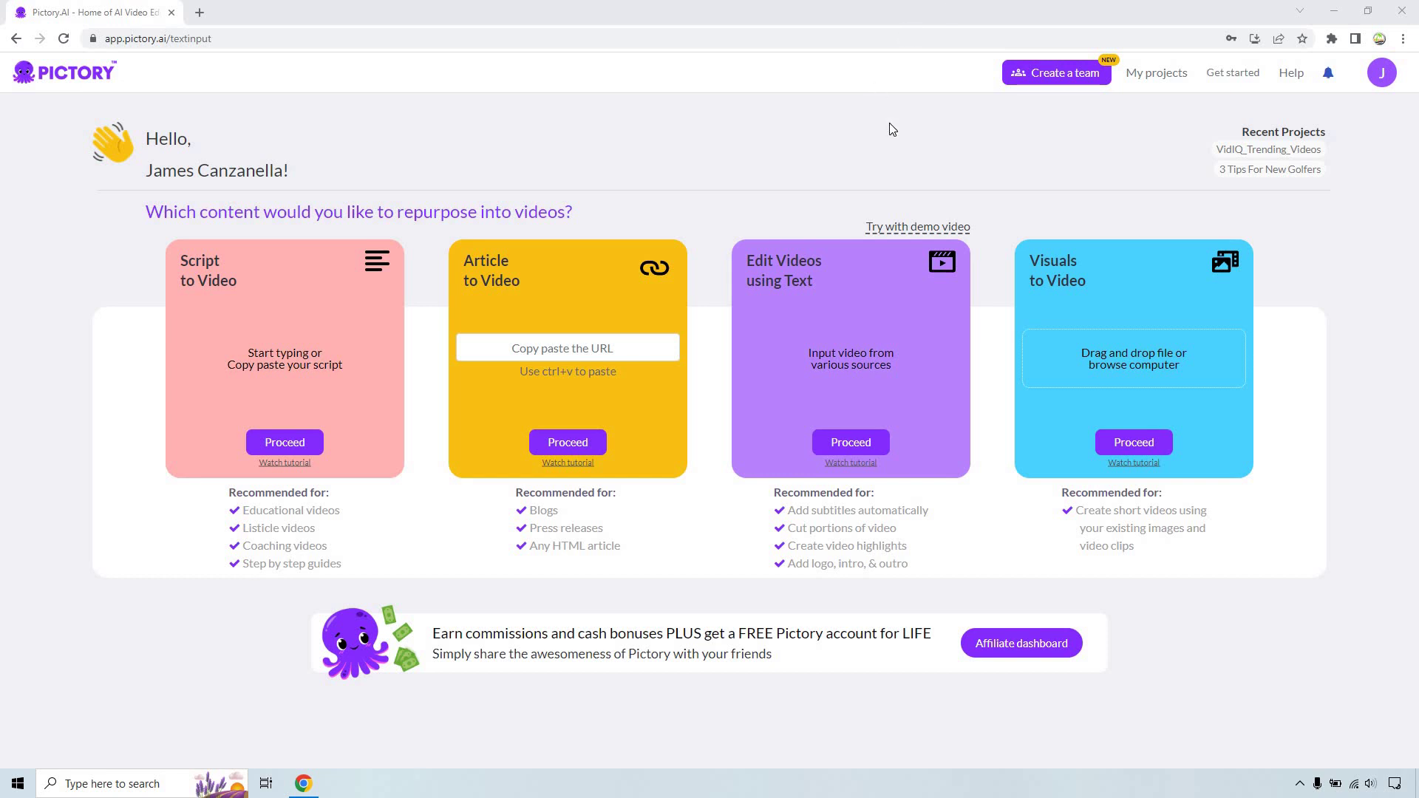
# Choose text-based video editing and drop VidIQ Trending Videos.mp4 into the upload area, leaving the YouTube link empty.
pyautogui.click(855, 442)
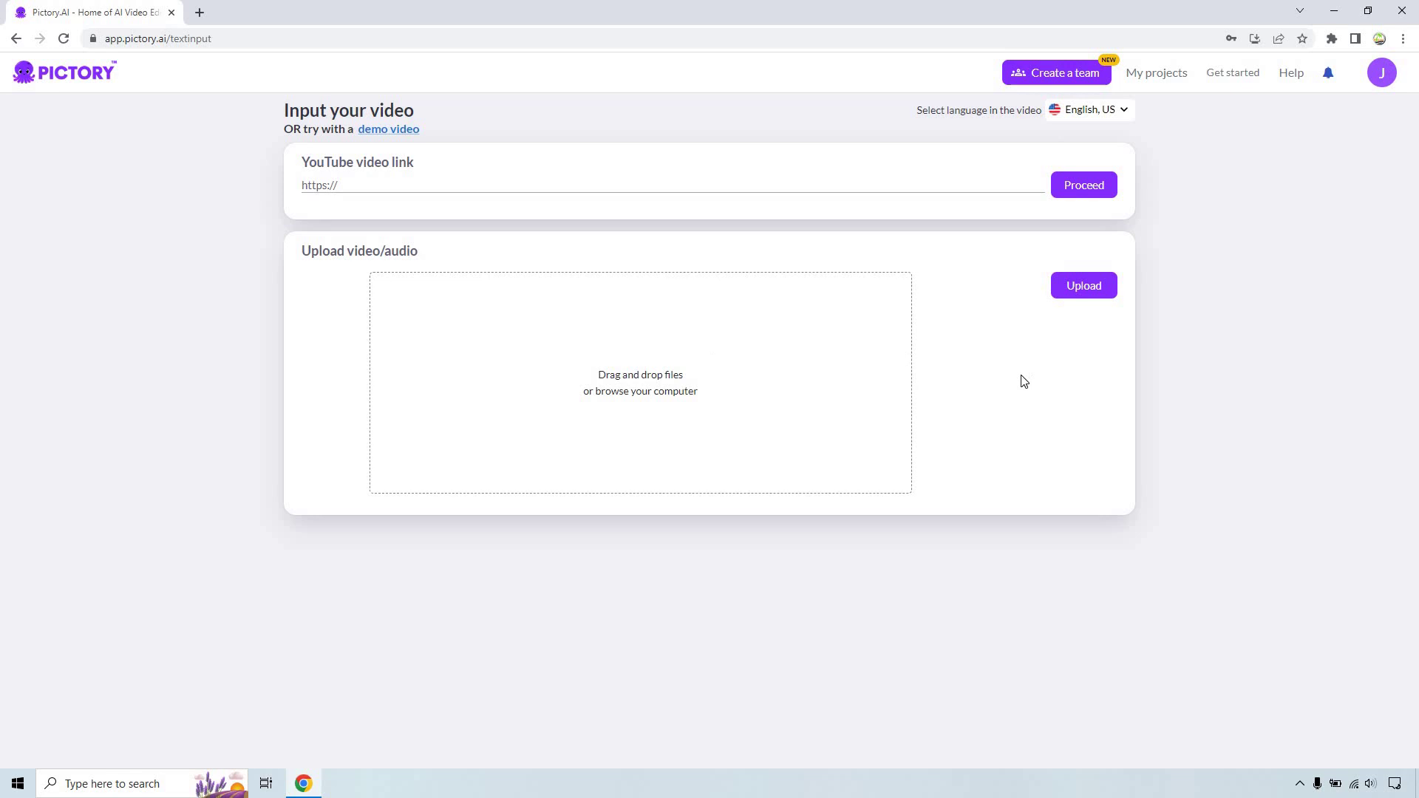
pyautogui.click(847, 182)
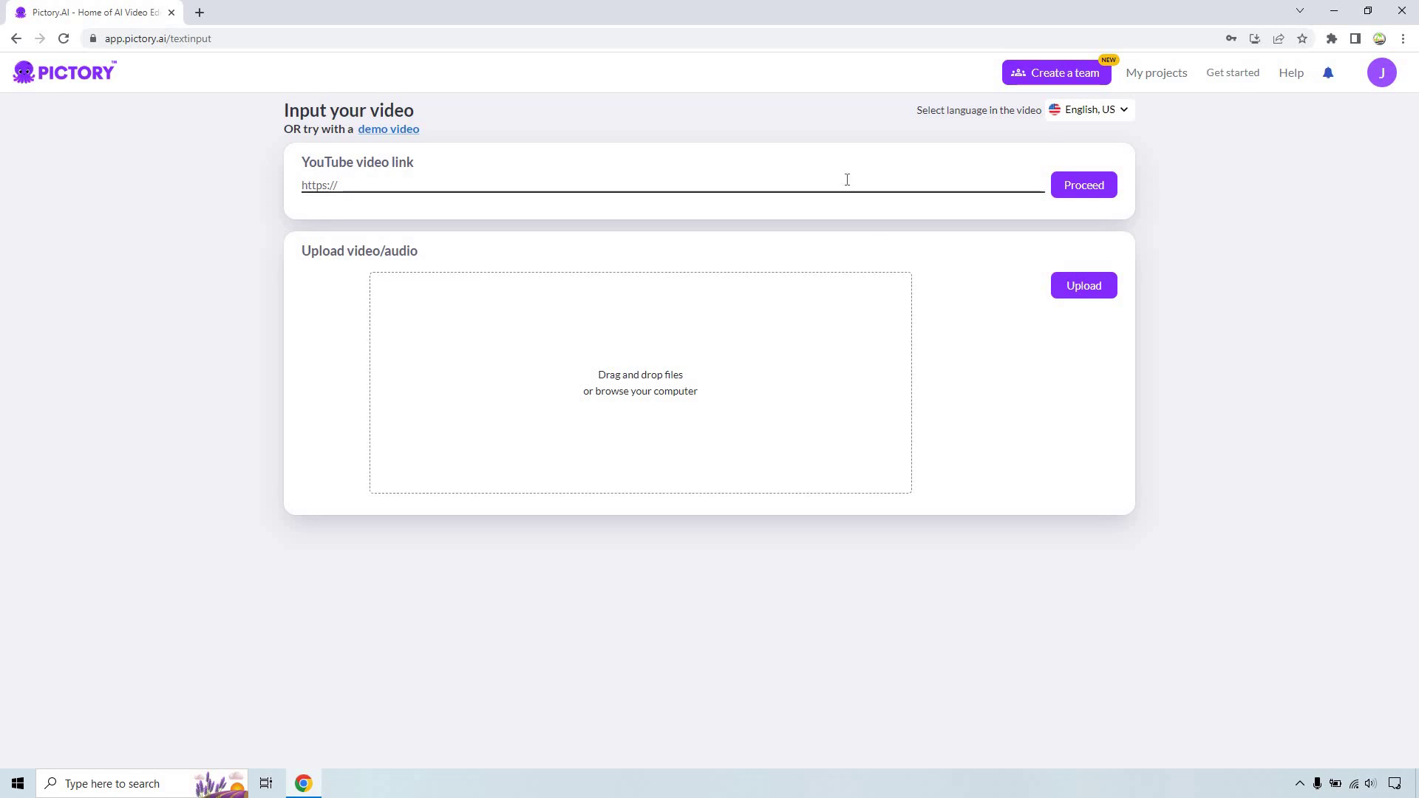
pyautogui.click(1389, 228)
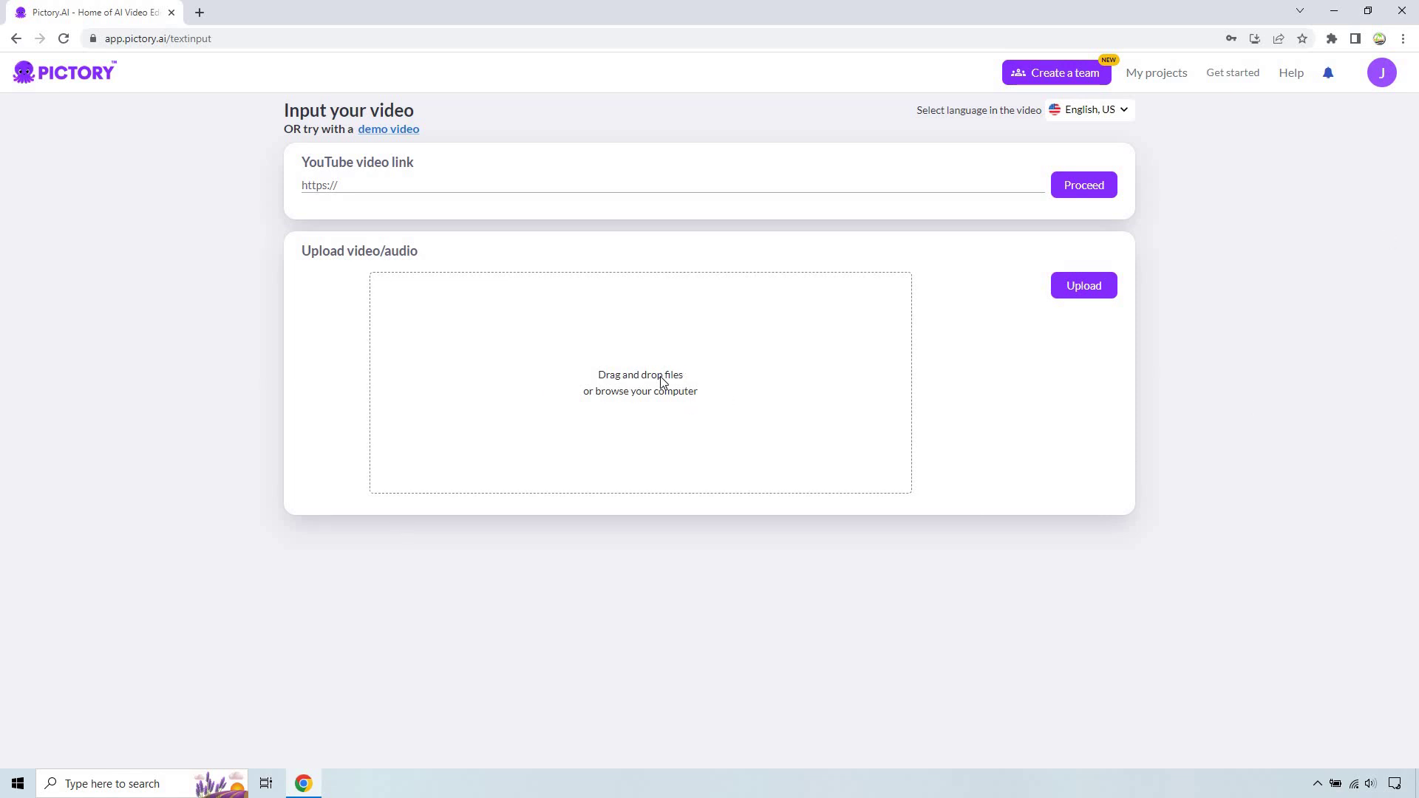
pyautogui.moveTo(1404, 9); pyautogui.dragTo(1311, 418)
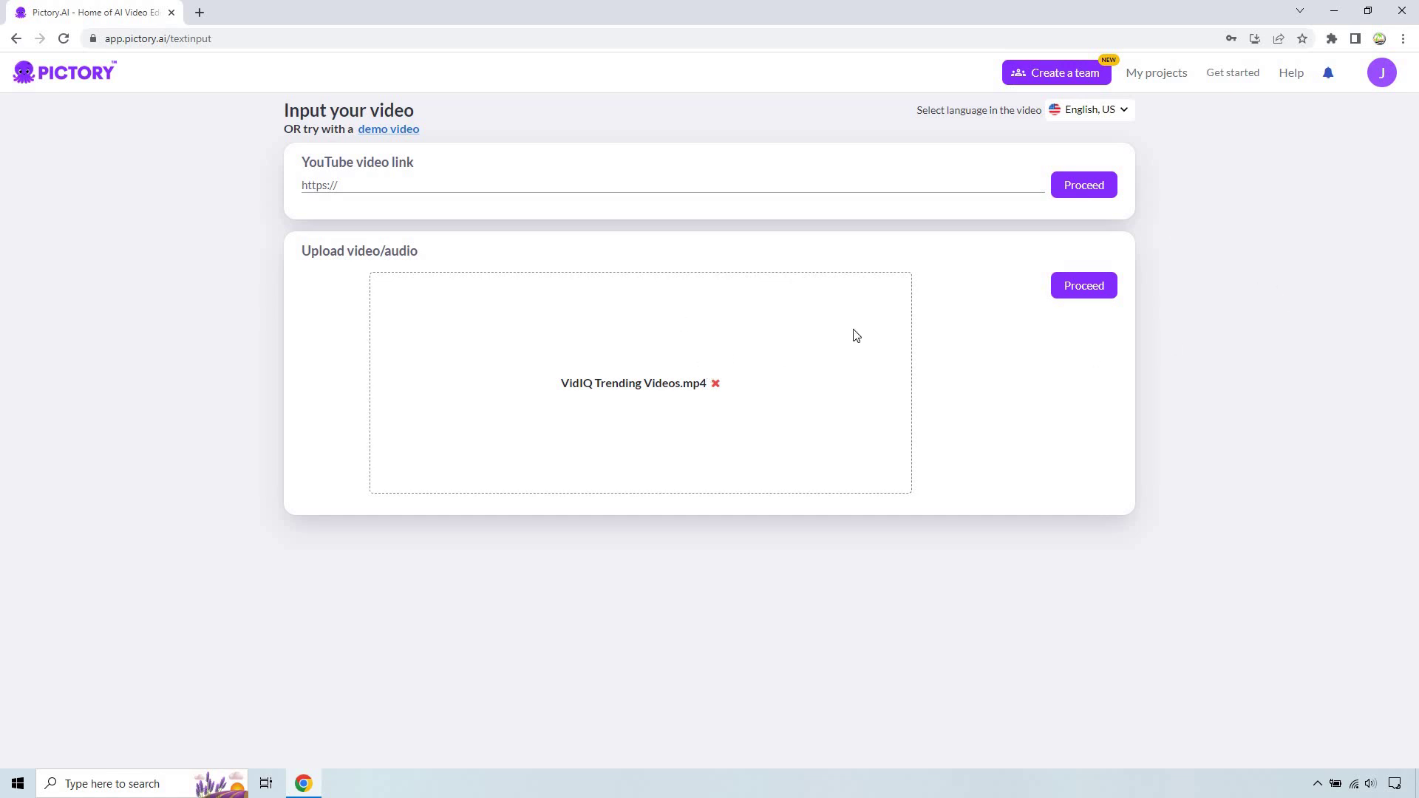
# Submit VidIQ Trending Videos.mp4 and confirm 1 speaker to start the upload.
pyautogui.click(1088, 285)
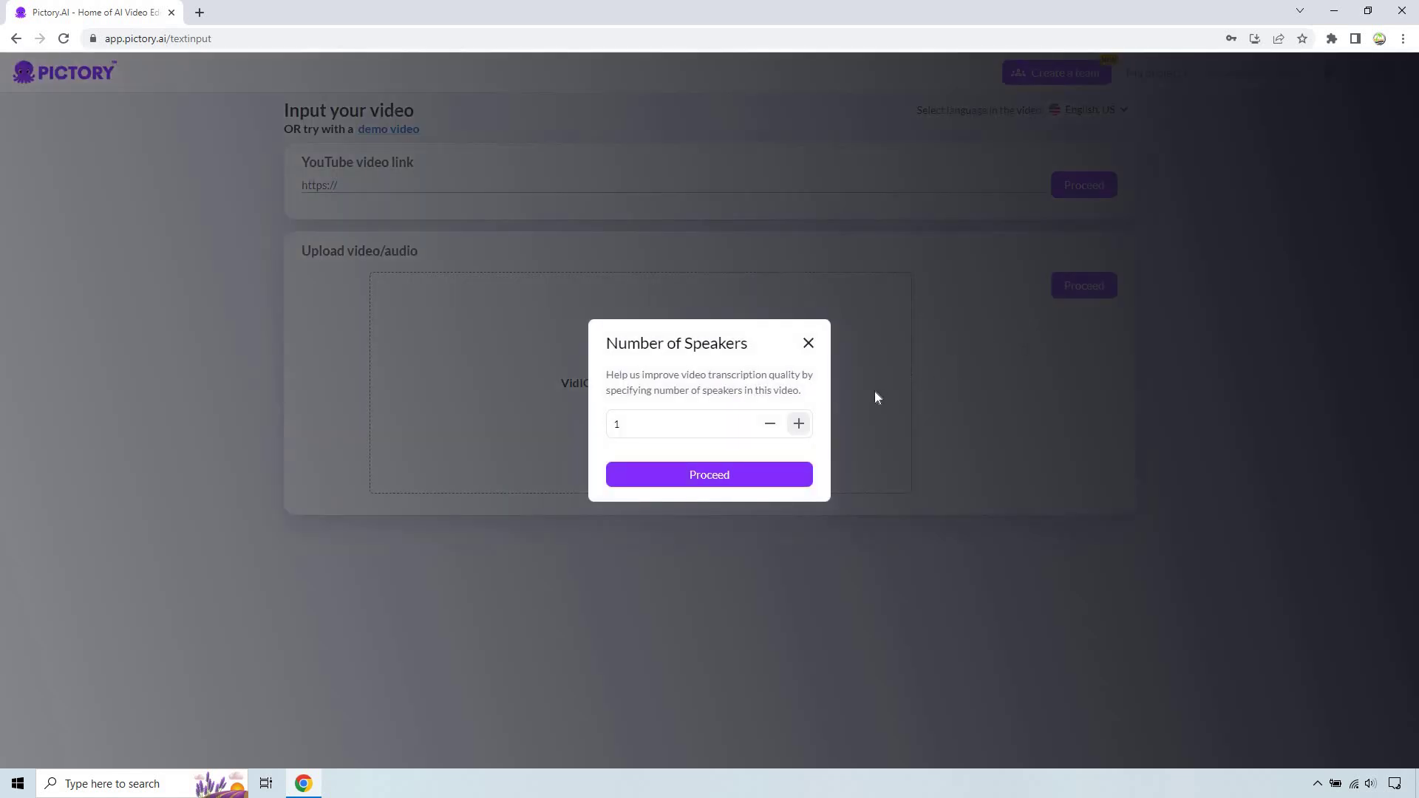
pyautogui.click(728, 482)
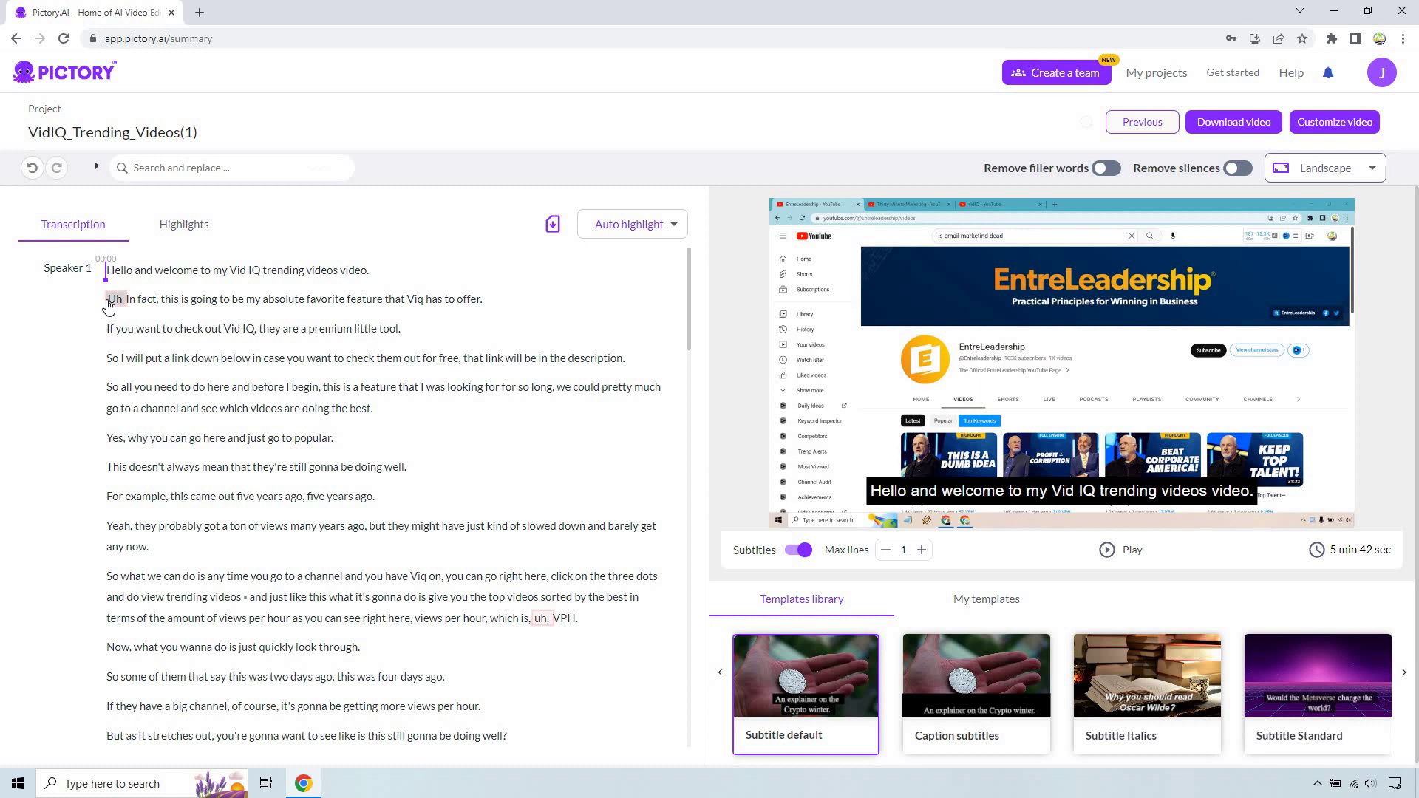
# Scroll through the finished transcript of VidIQ_Trending_Videos(1) and back toward the top.
pyautogui.scroll(-15, 501, 351)
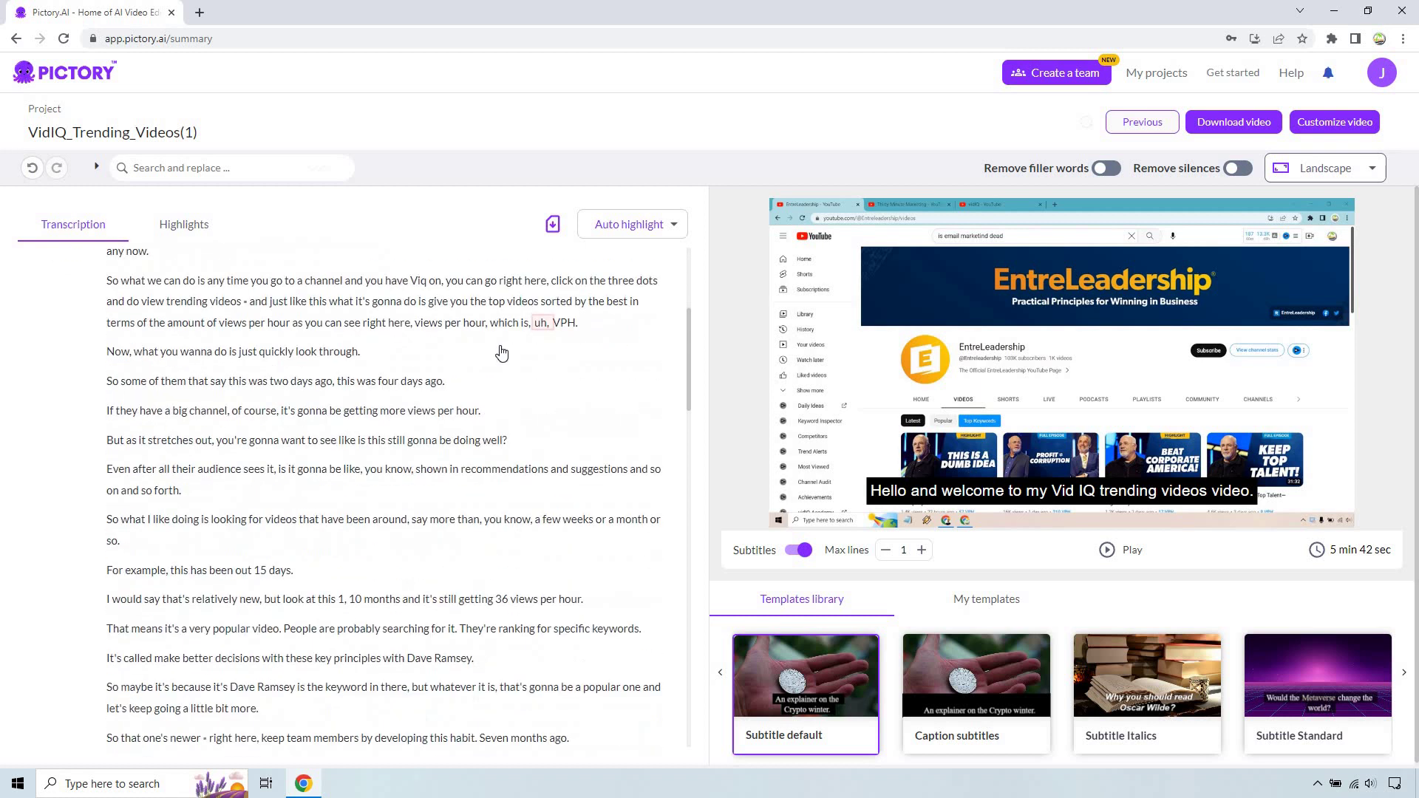
pyautogui.scroll(-5, 424, 453)
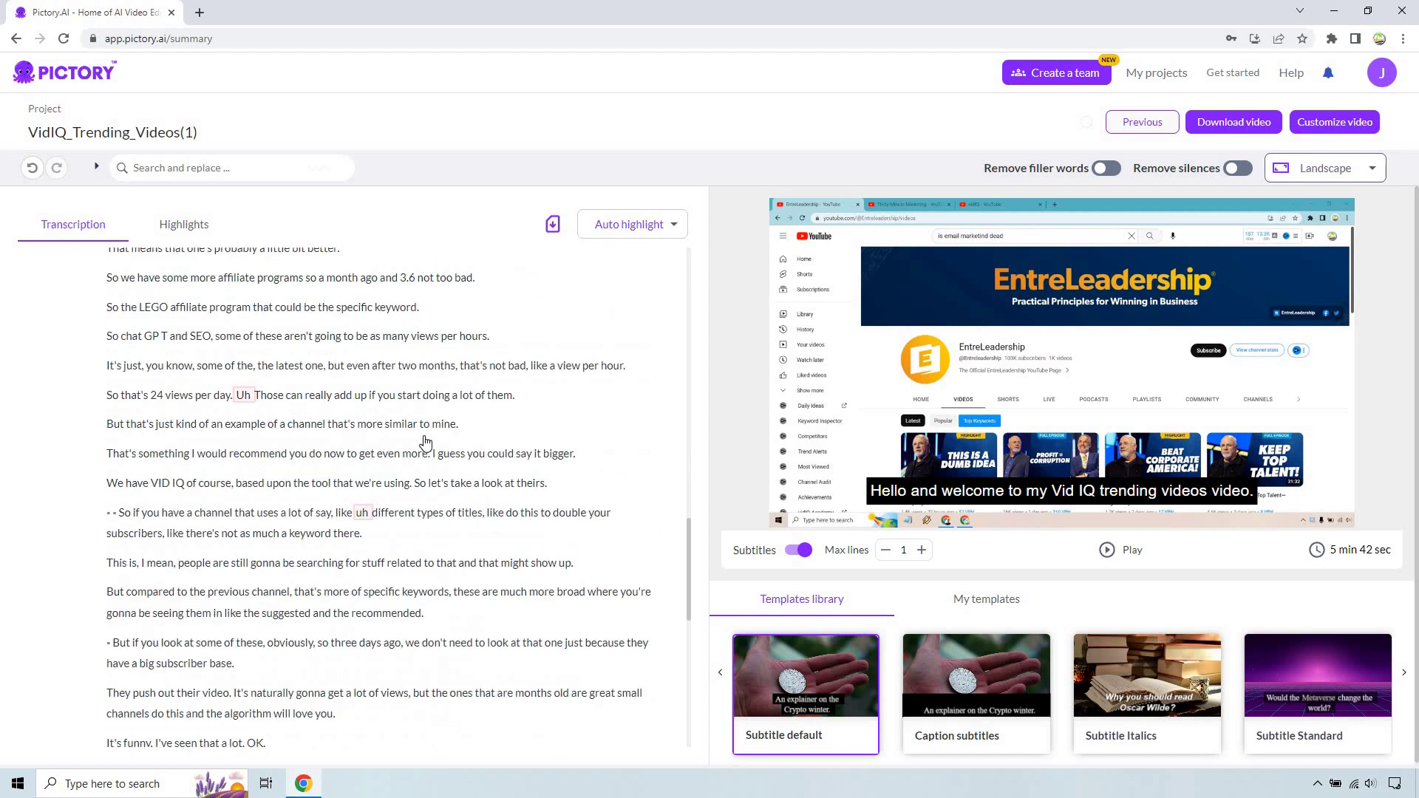
pyautogui.scroll(-2, 399, 407)
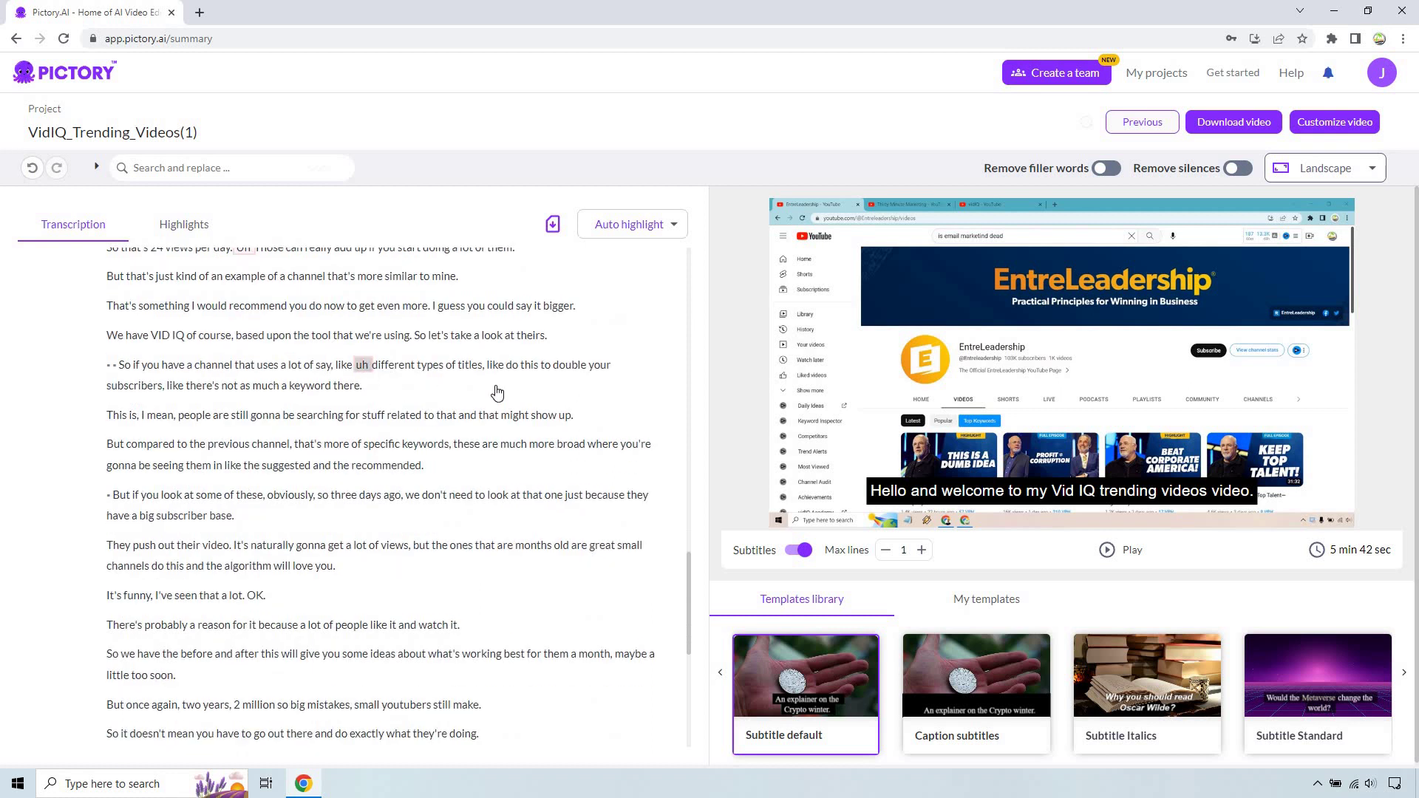
pyautogui.scroll(-1, 497, 393)
pyautogui.scroll(-3, 497, 393)
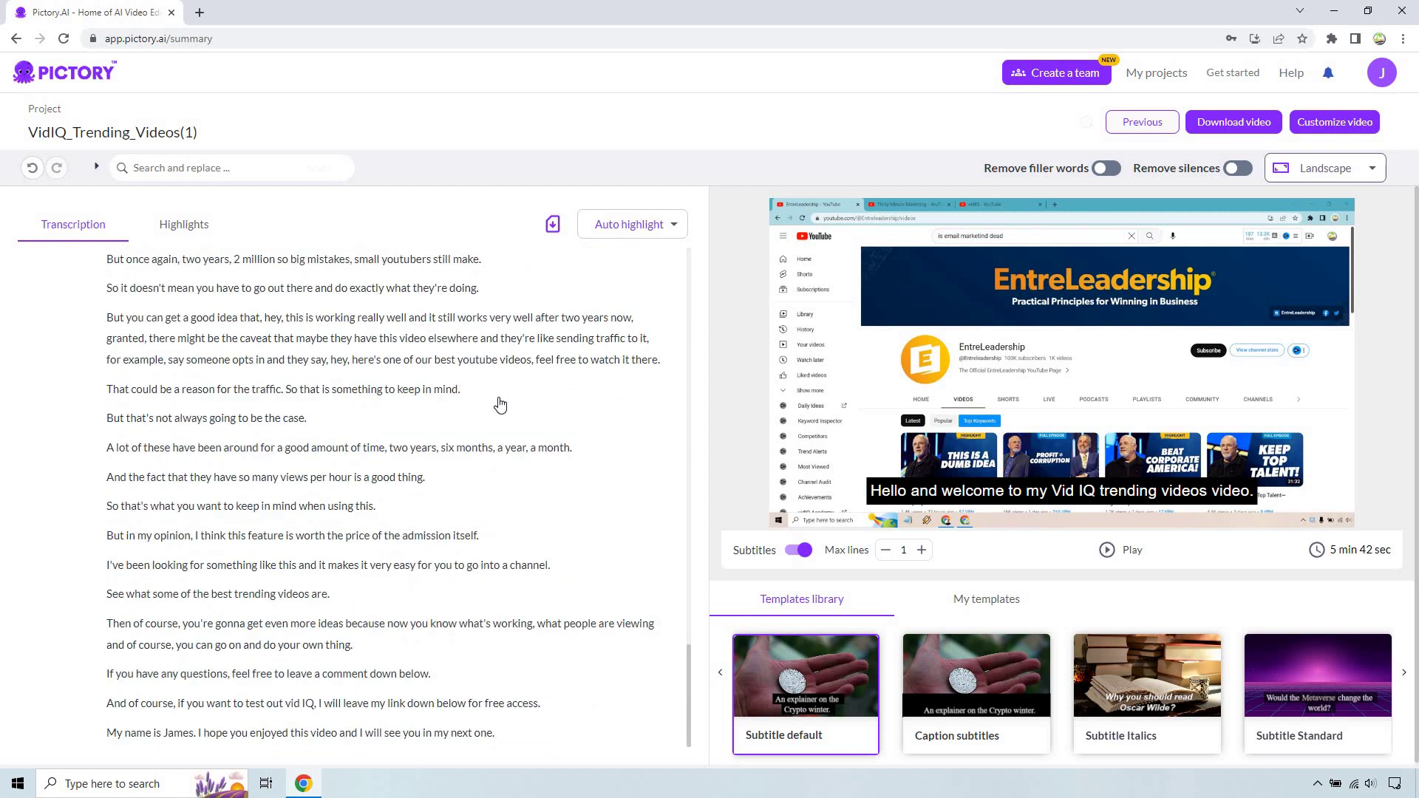
pyautogui.scroll(5, 497, 399)
pyautogui.scroll(15, 497, 403)
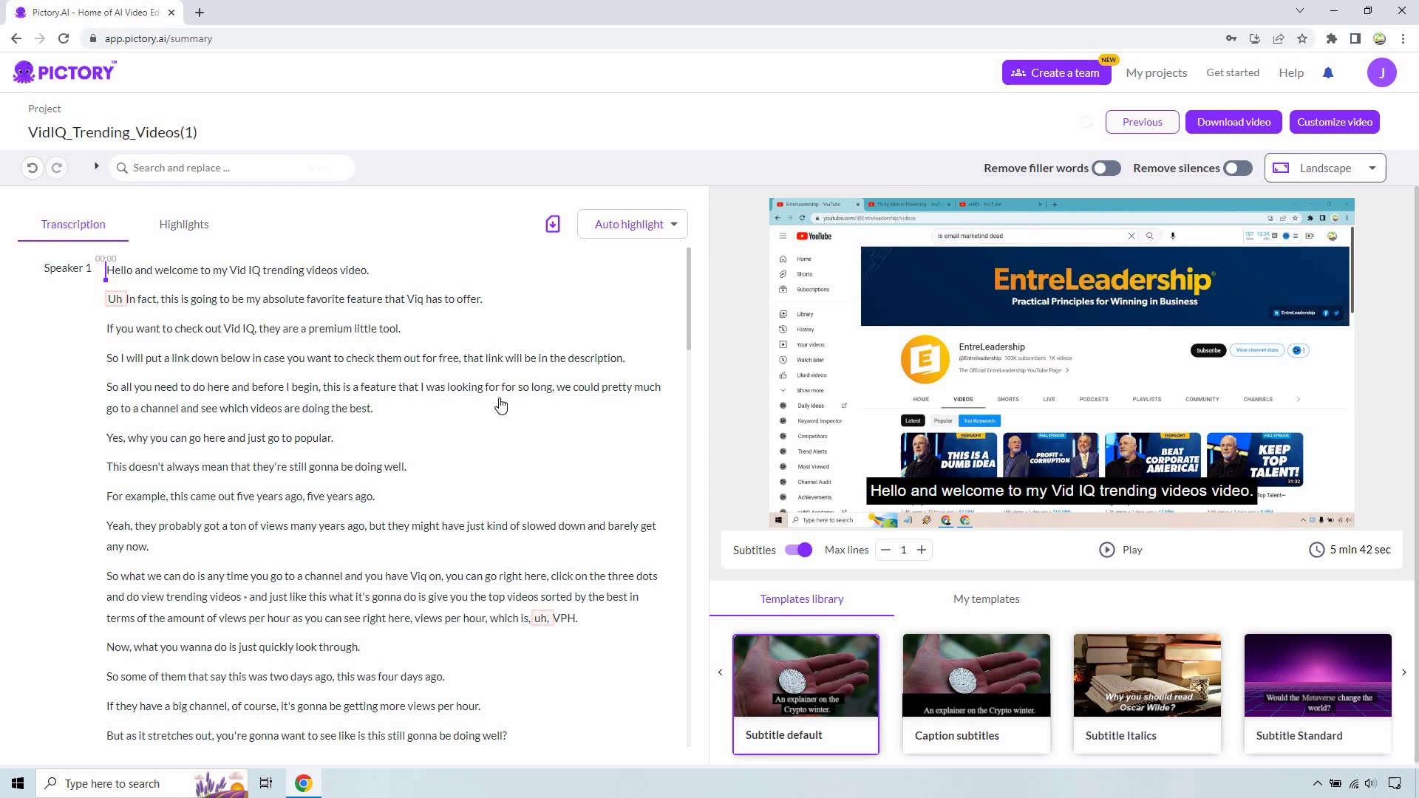
# Turn on filler-word removal and close the 2-second silence settings without applying them.
pyautogui.click(1109, 169)
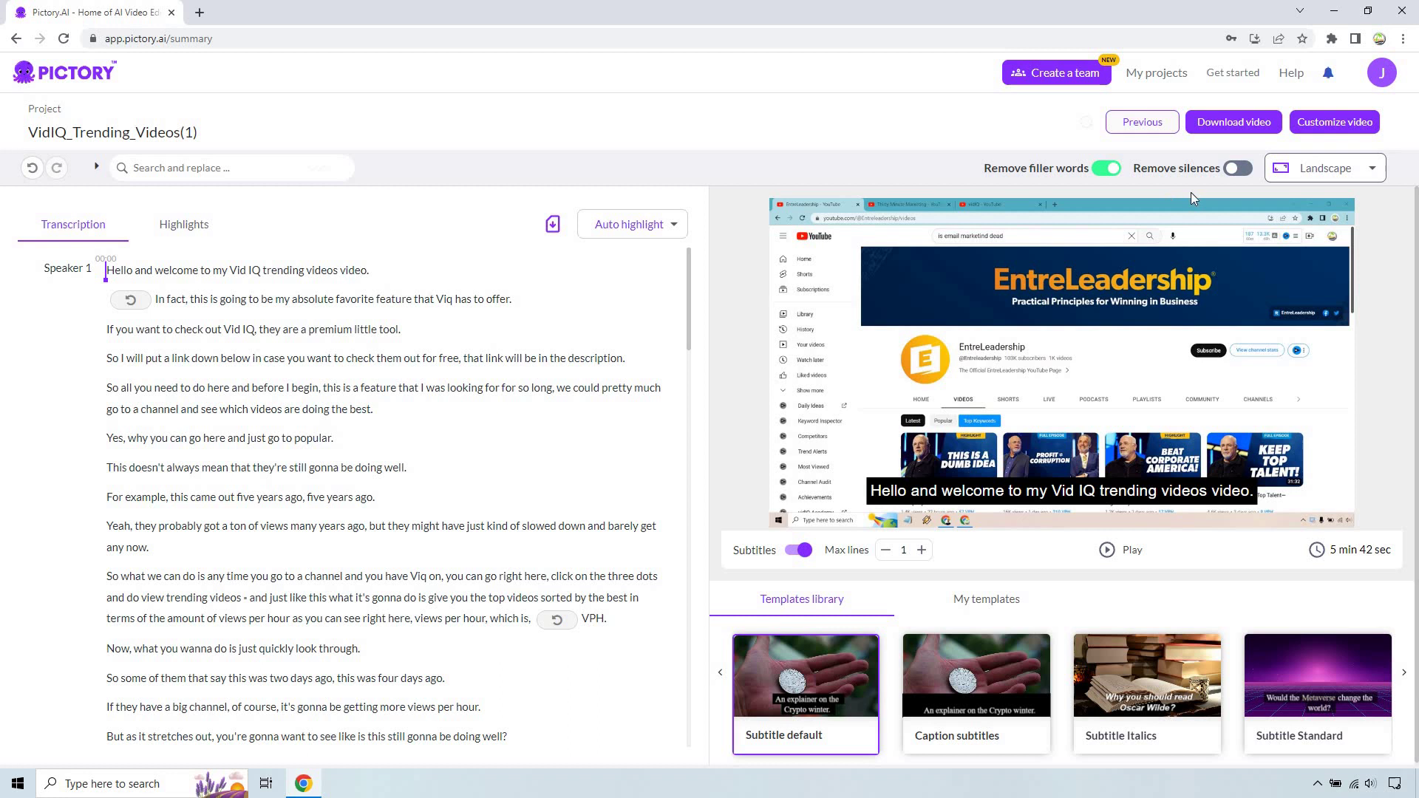
pyautogui.click(1241, 171)
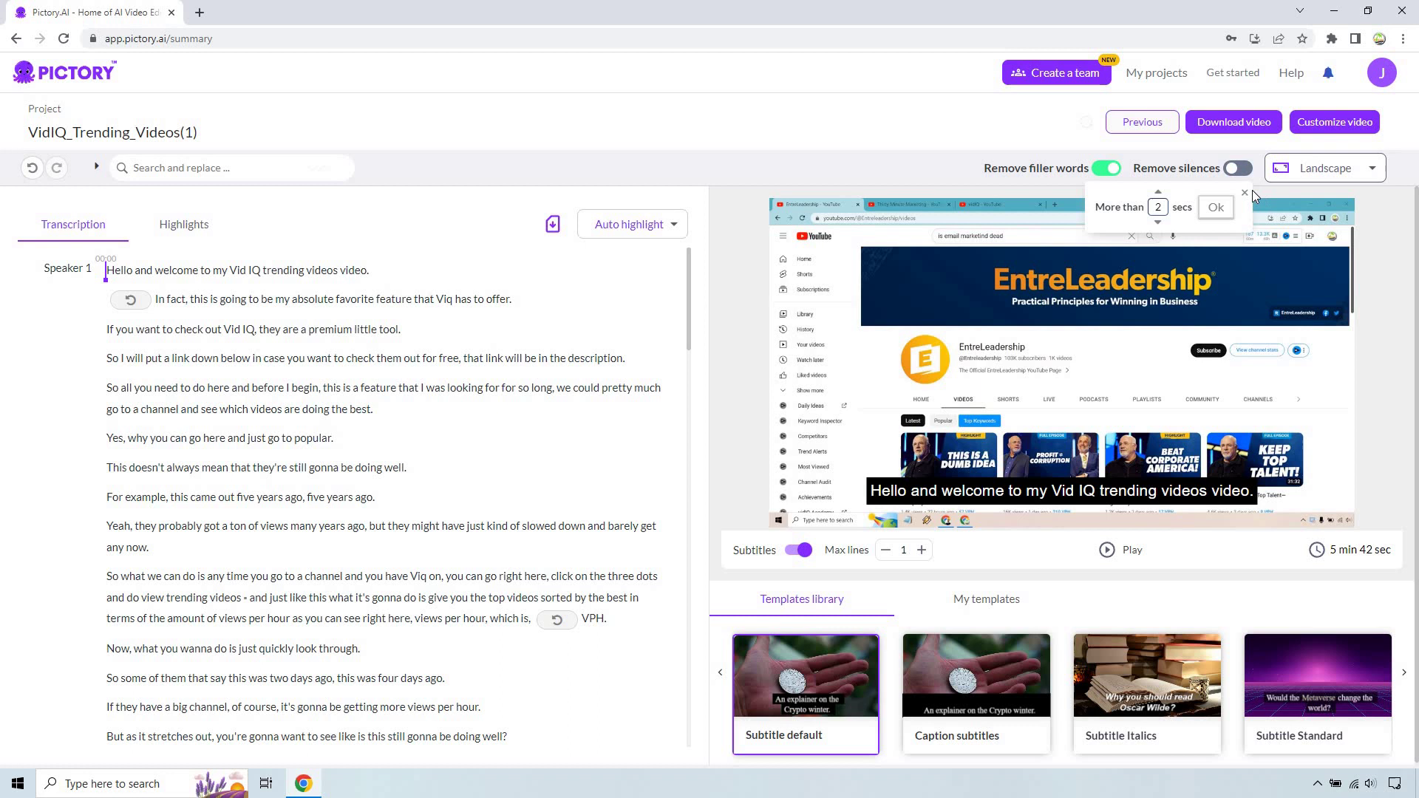
pyautogui.click(1245, 194)
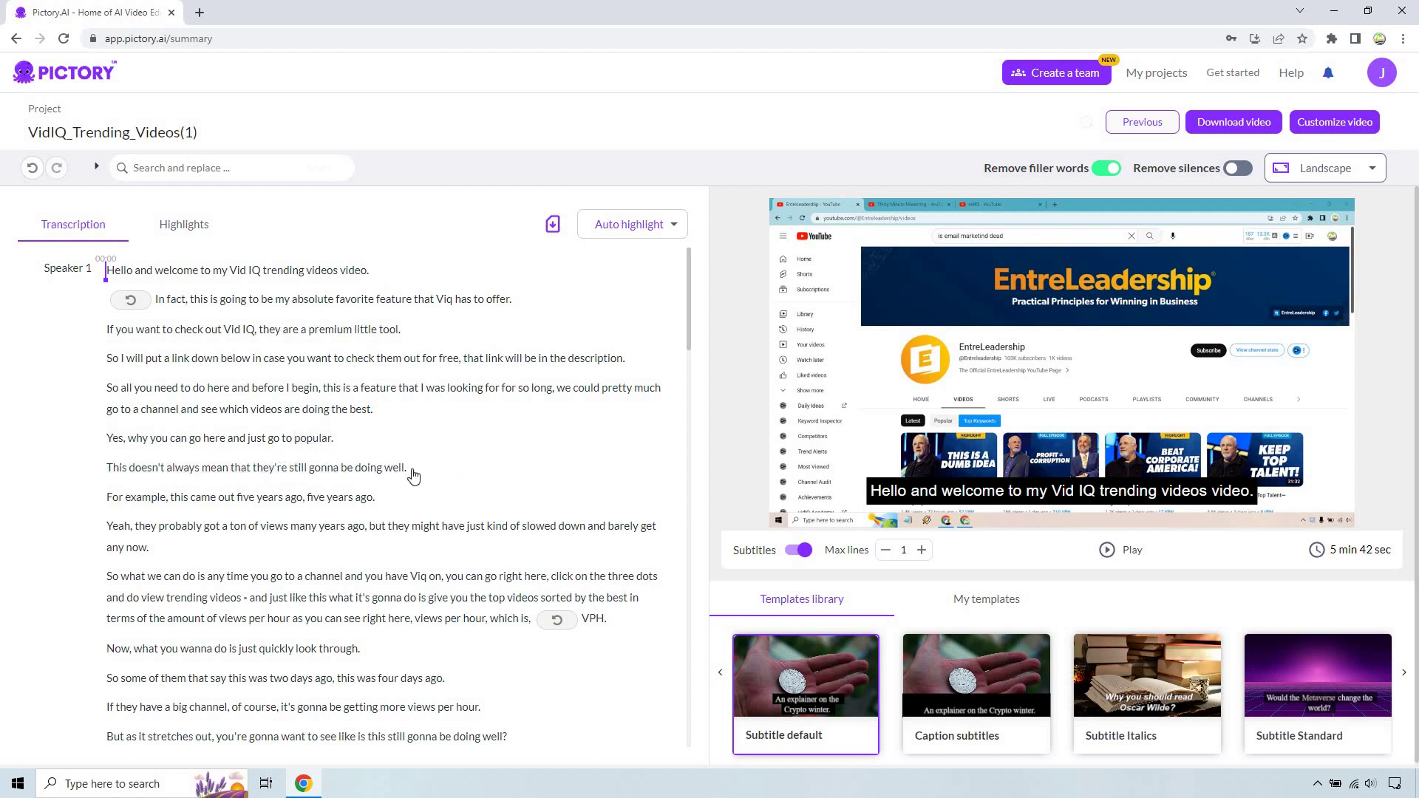
# Delete the sentence "This doesn't always mean that they're still gonna be doing well" from the video.
pyautogui.moveTo(411, 472); pyautogui.dragTo(106, 470)
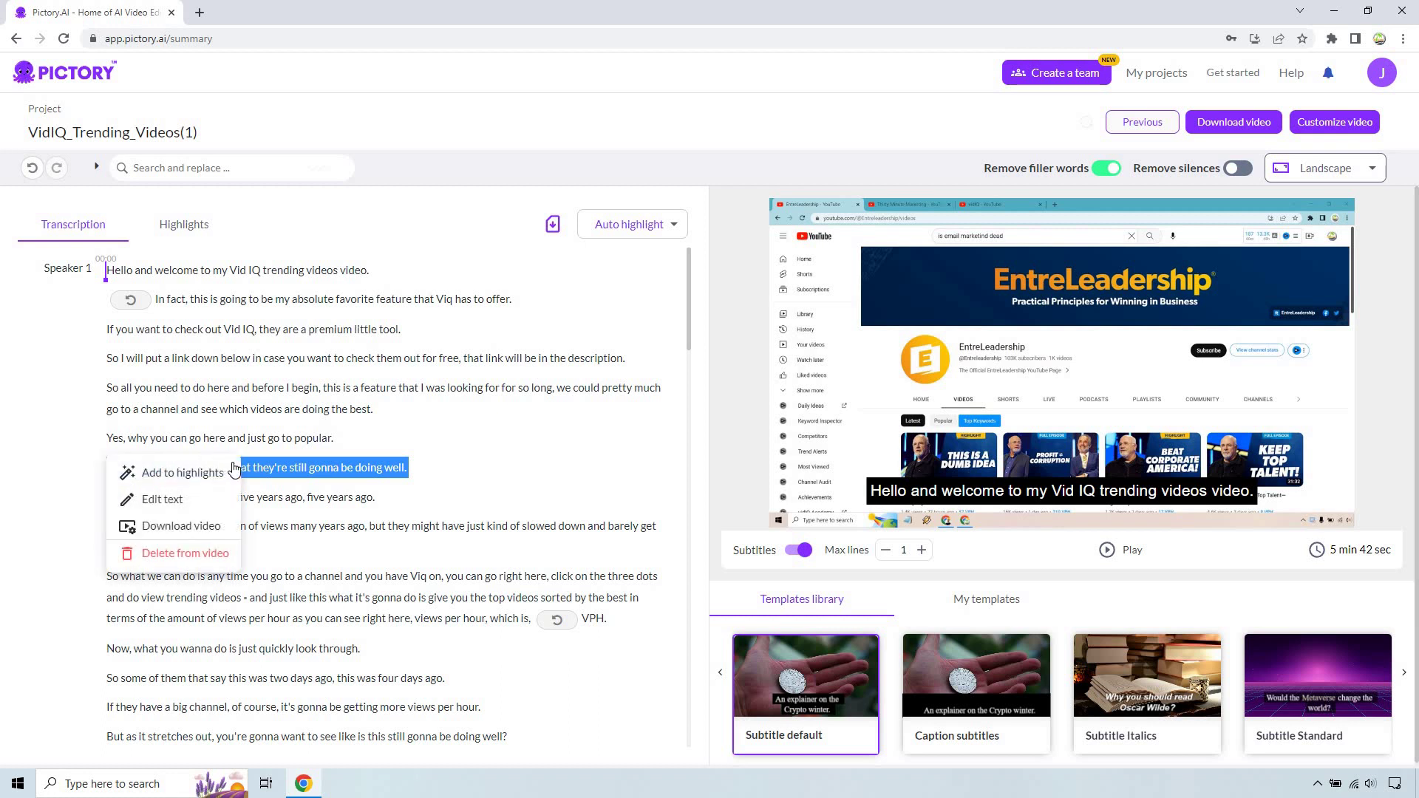
pyautogui.click(216, 566)
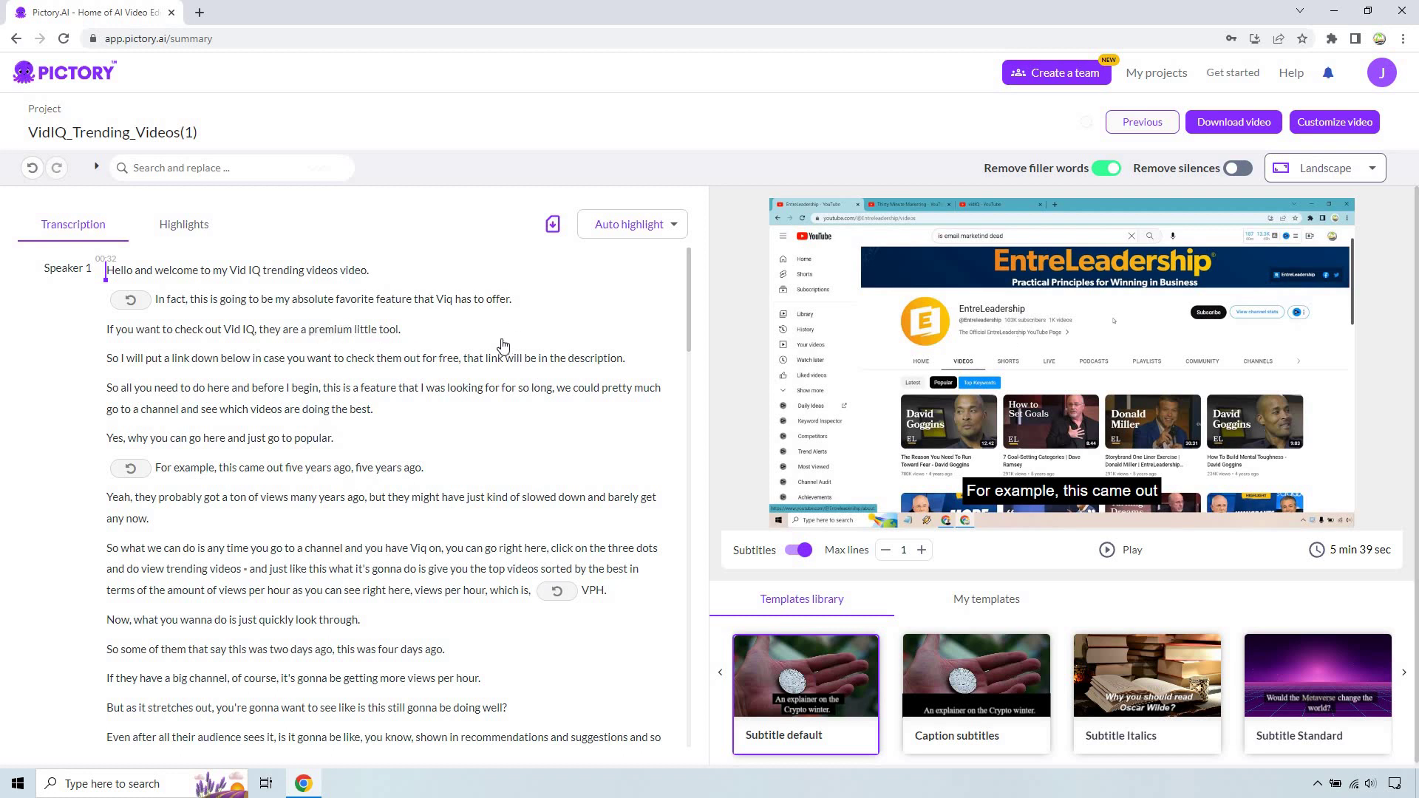
pyautogui.click(630, 225)
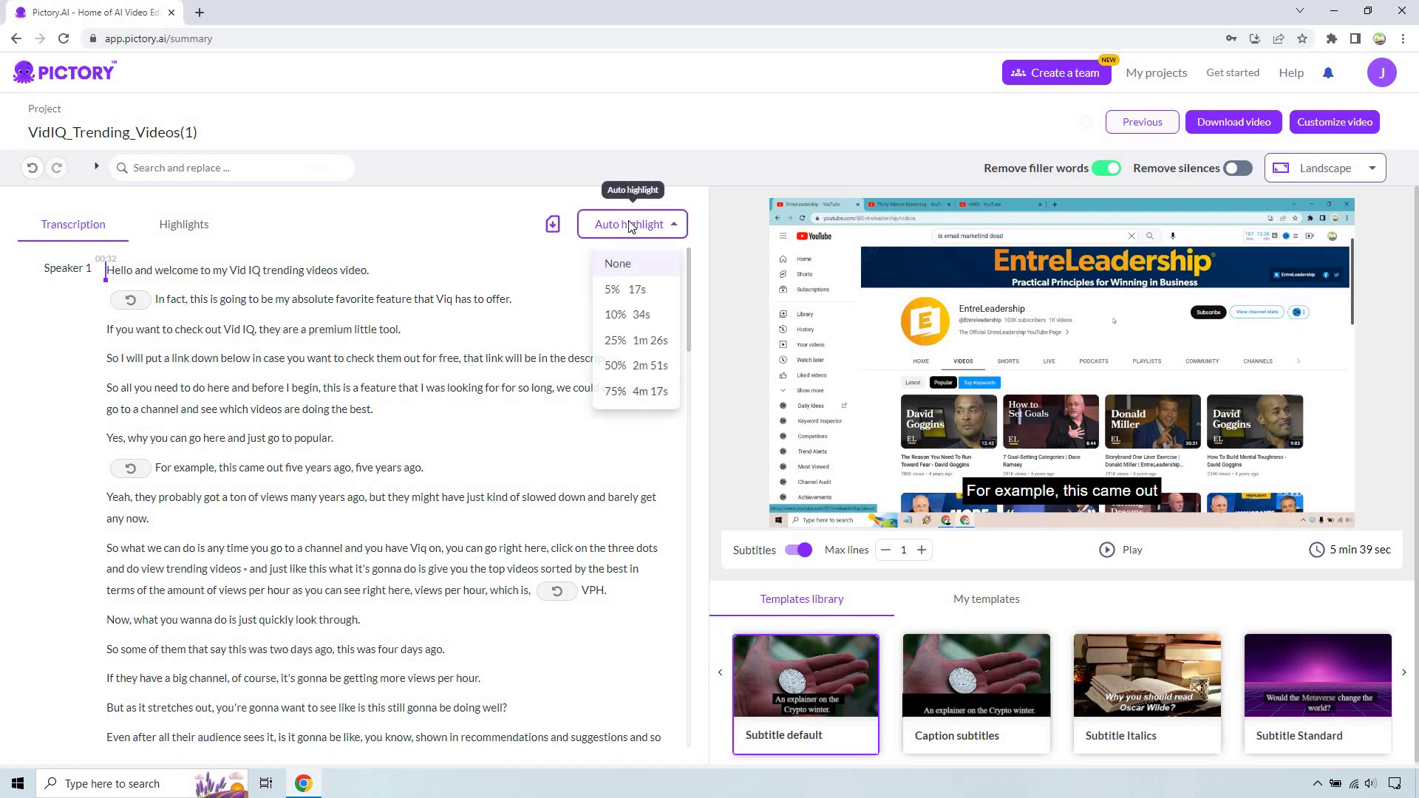
pyautogui.click(636, 302)
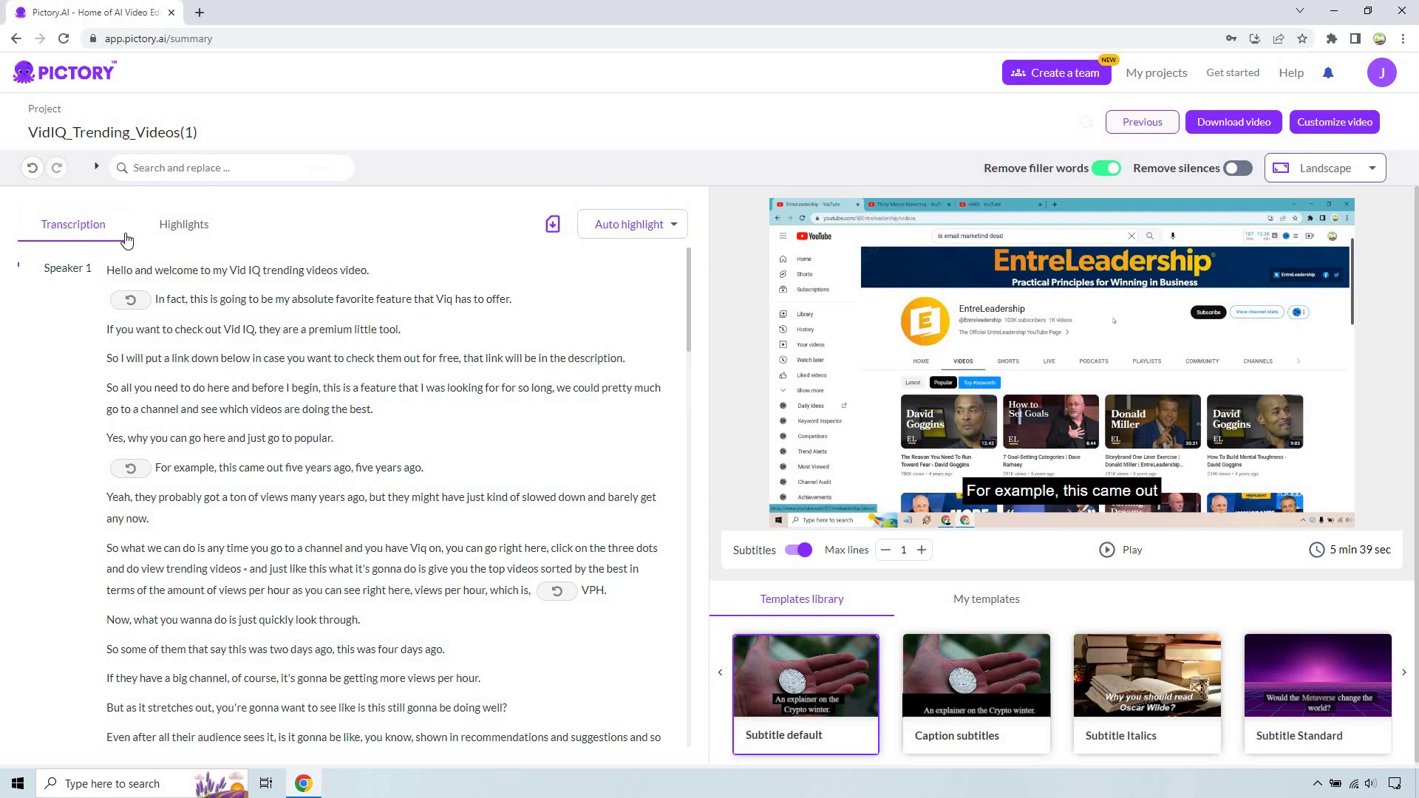
pyautogui.click(169, 235)
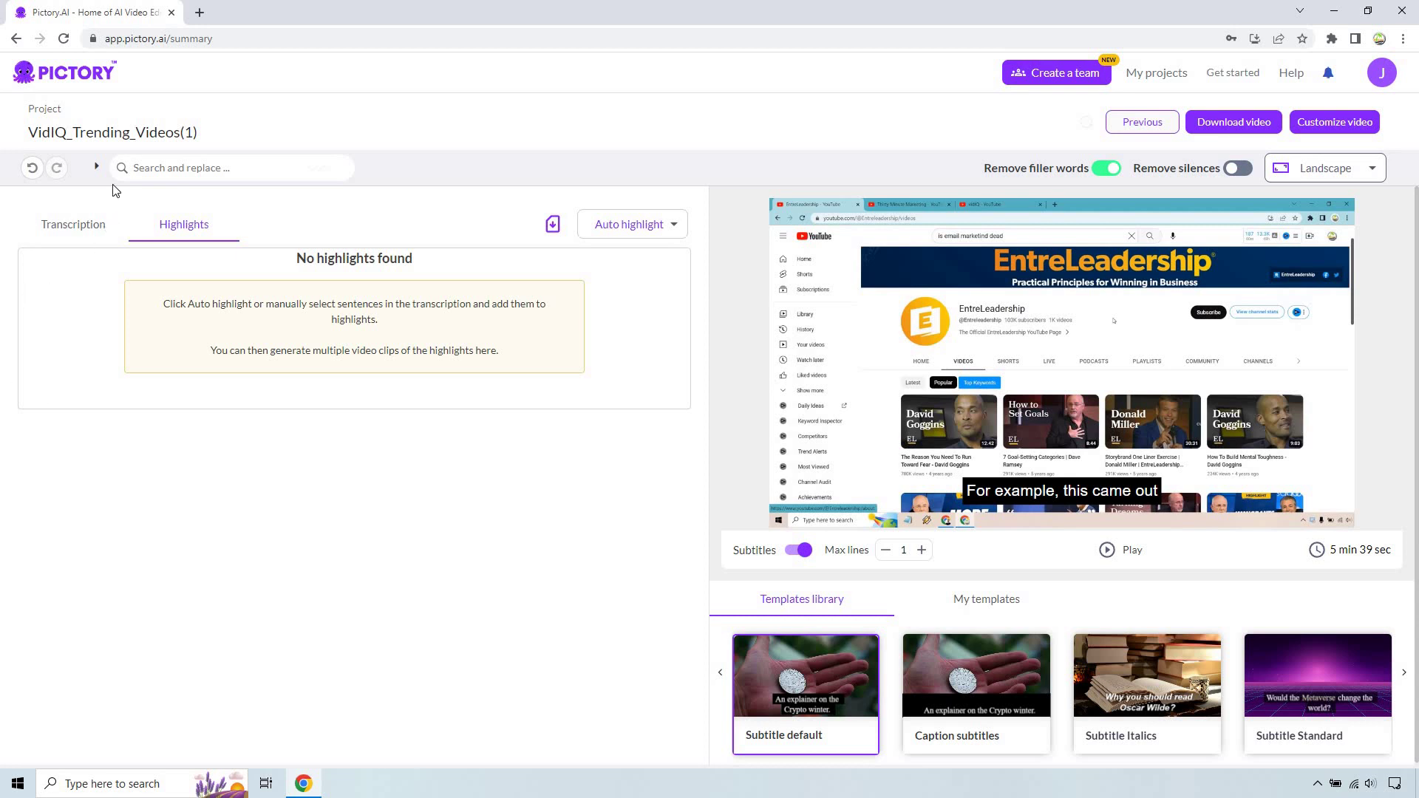
pyautogui.click(74, 226)
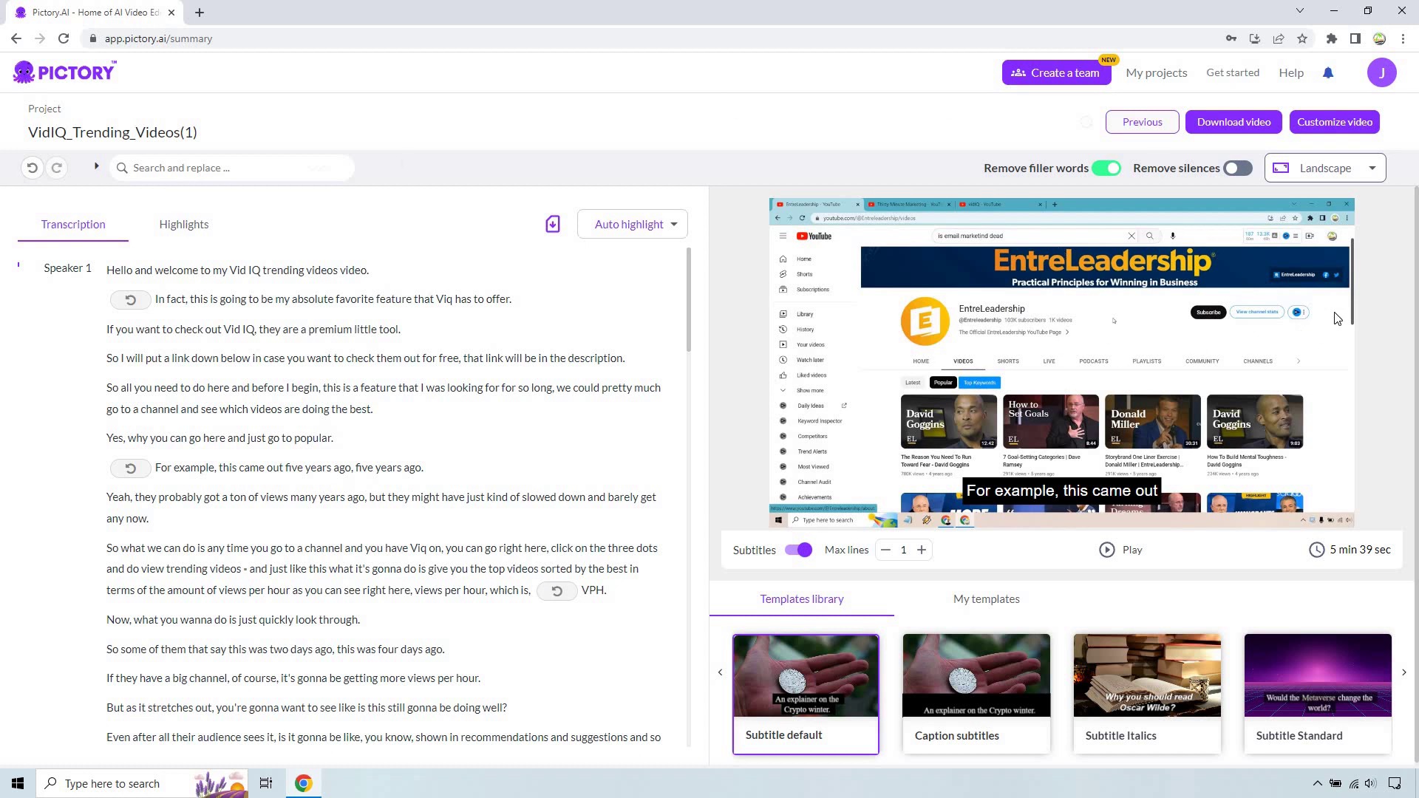
pyautogui.click(1362, 126)
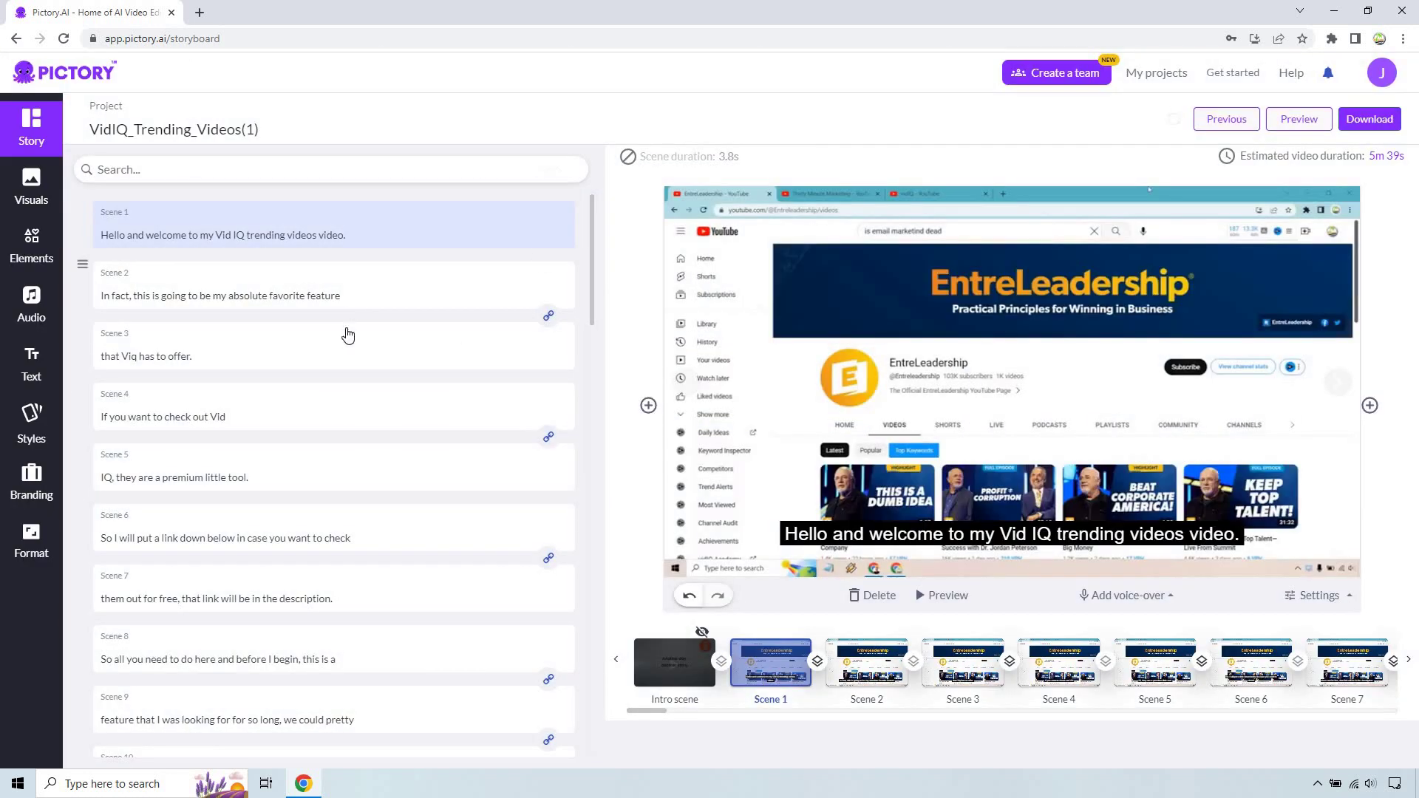
pyautogui.scroll(-7, 348, 335)
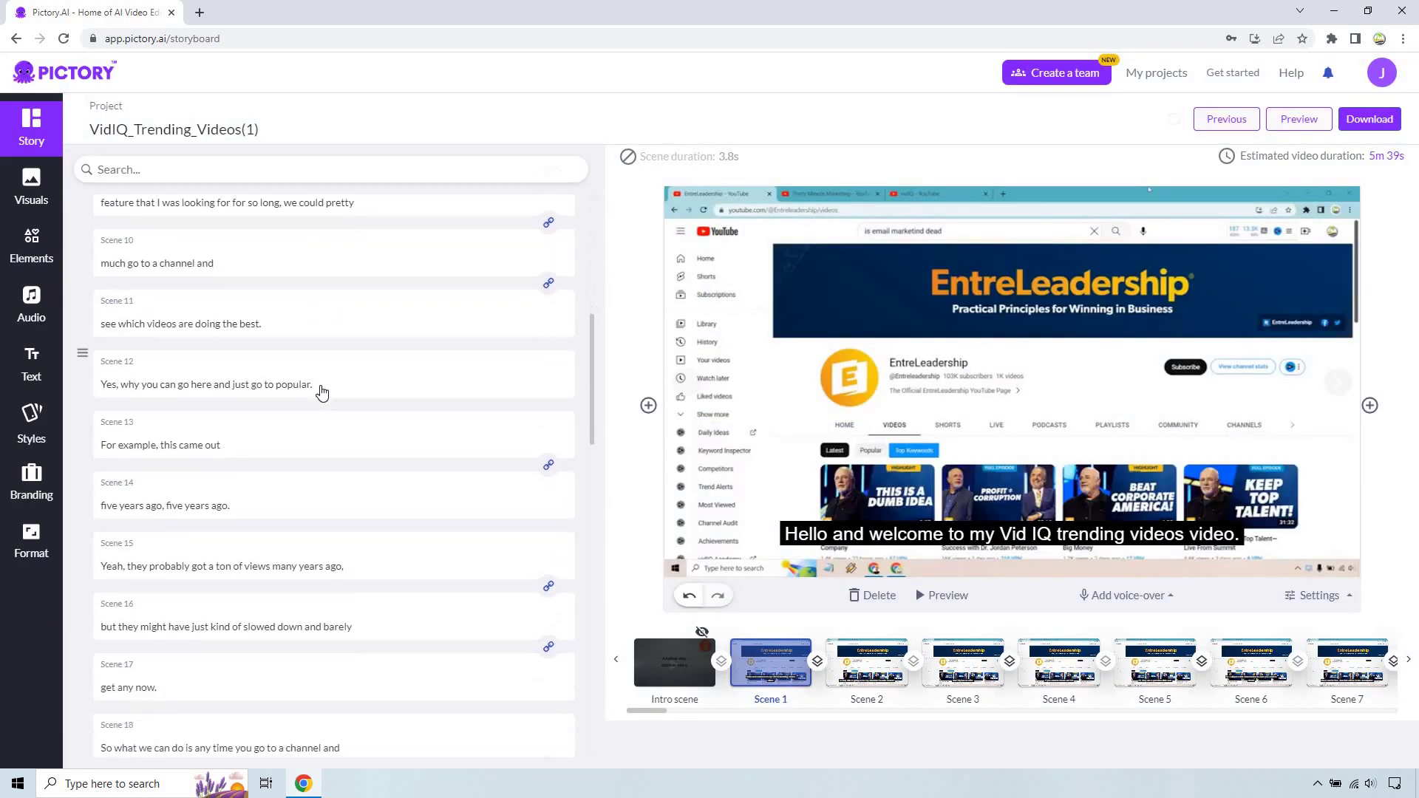
pyautogui.click(318, 387)
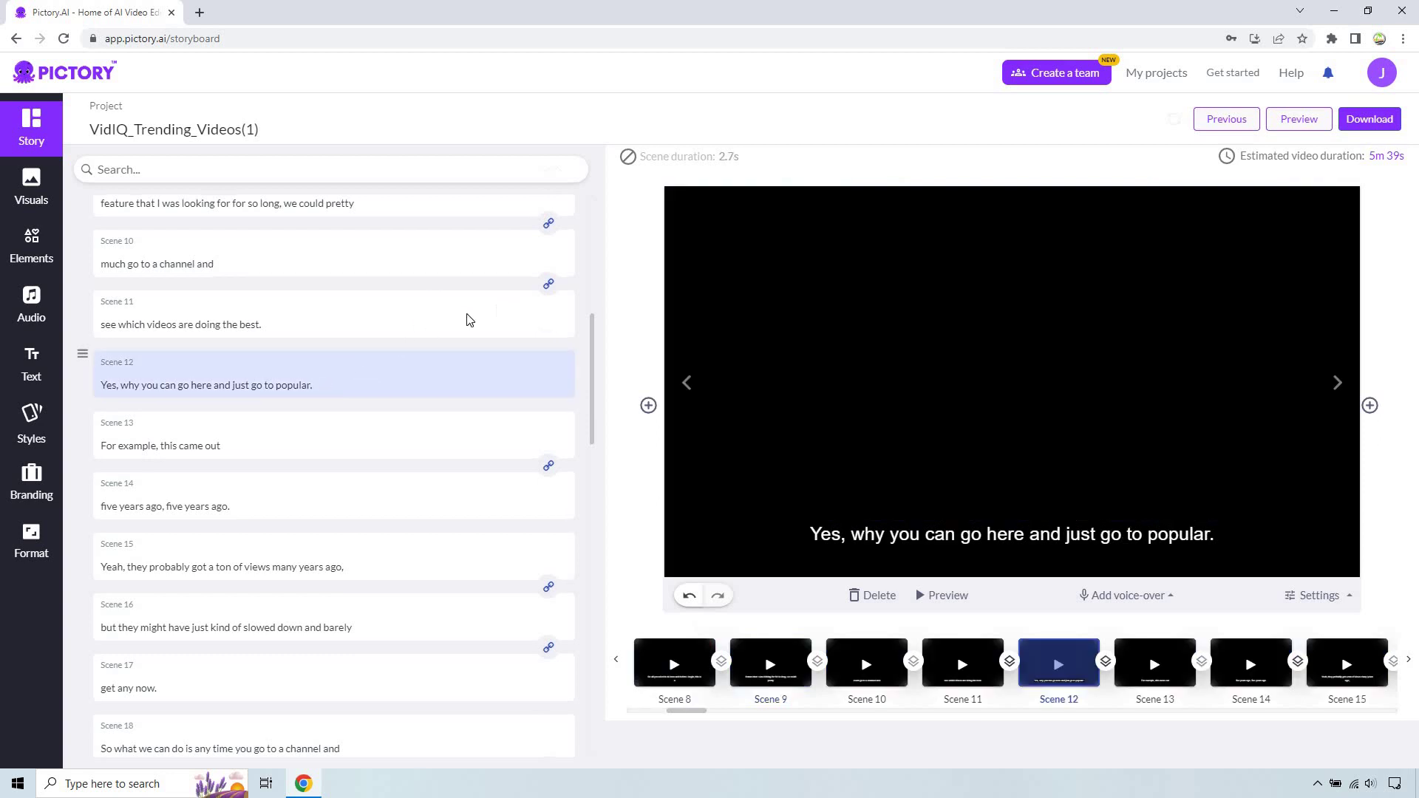
pyautogui.scroll(7, 399, 319)
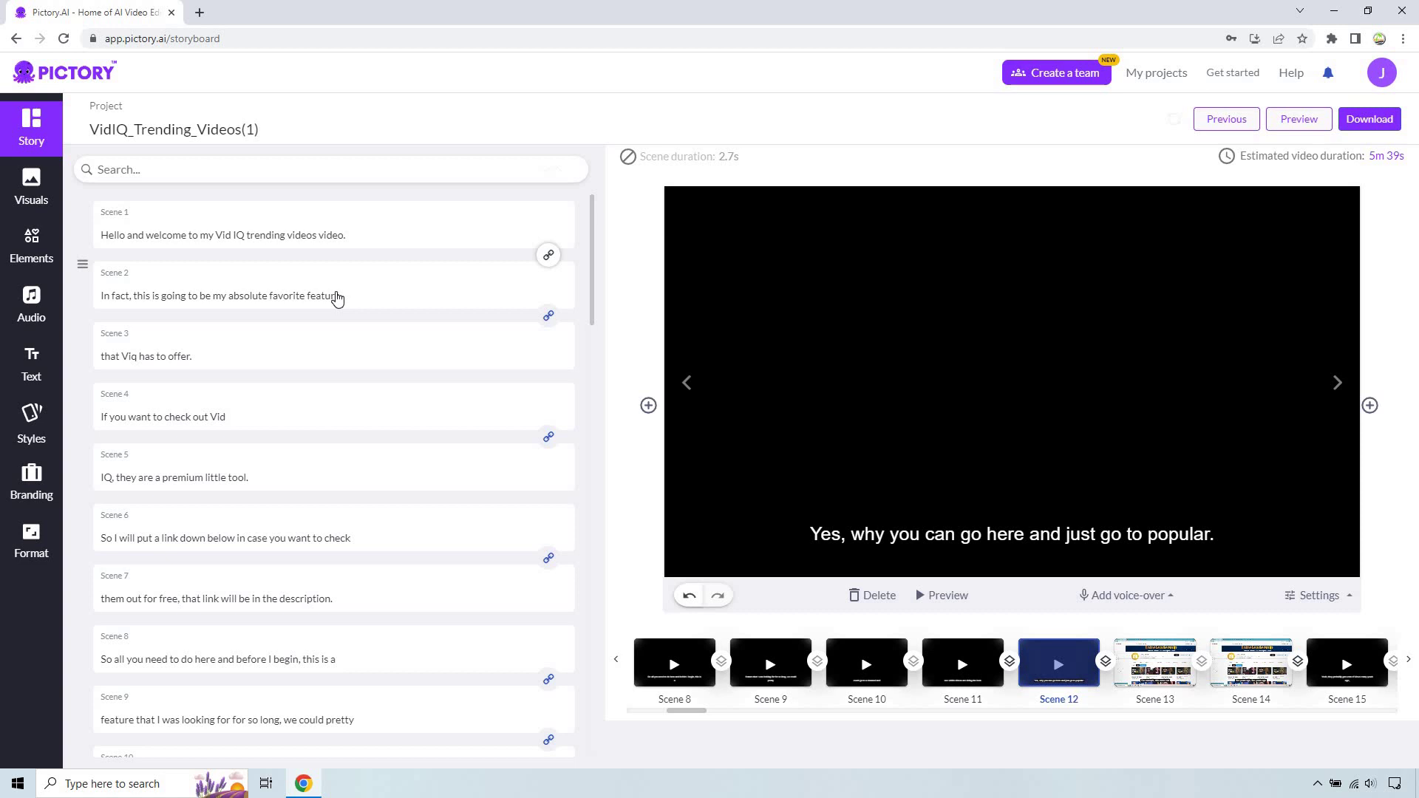
pyautogui.scroll(-5, 380, 399)
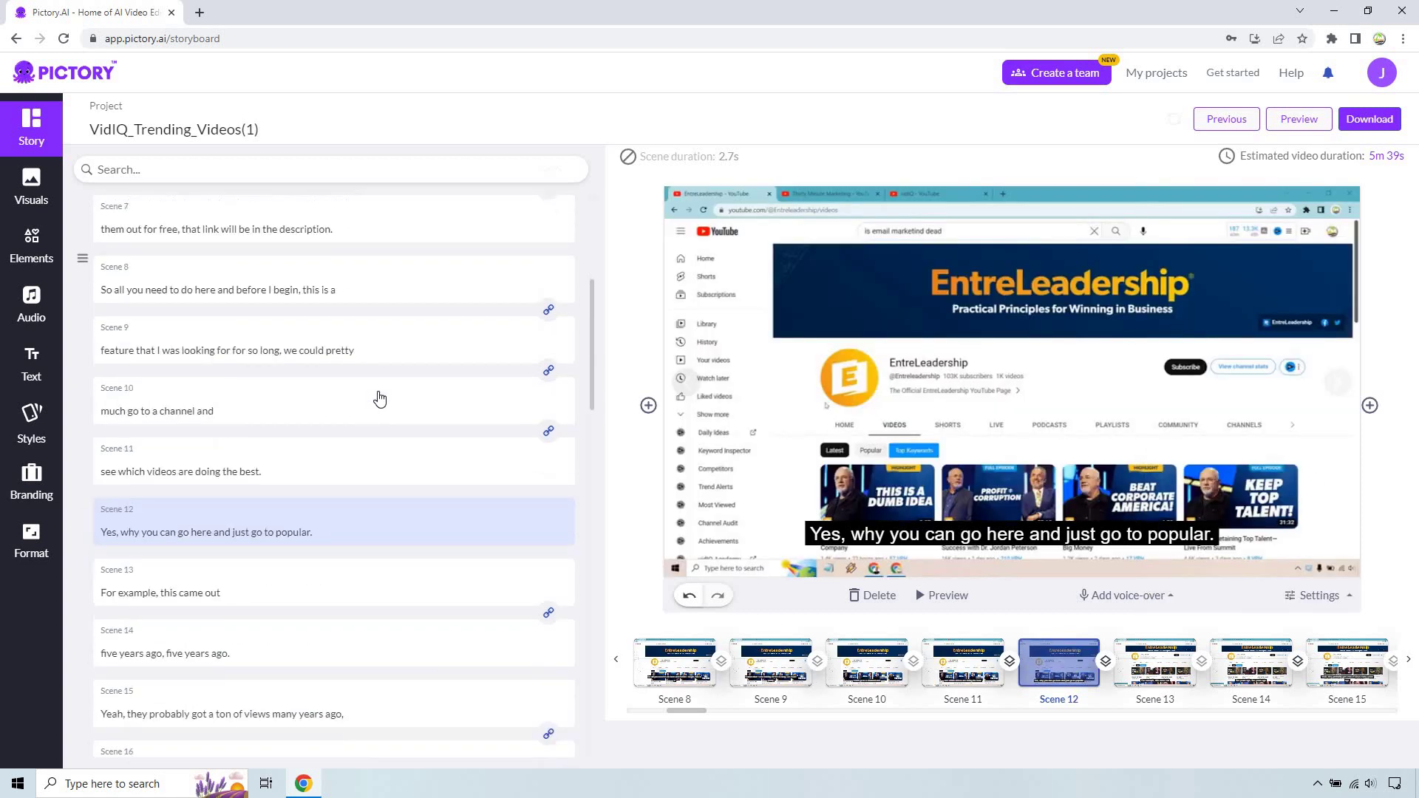
pyautogui.scroll(-3, 368, 393)
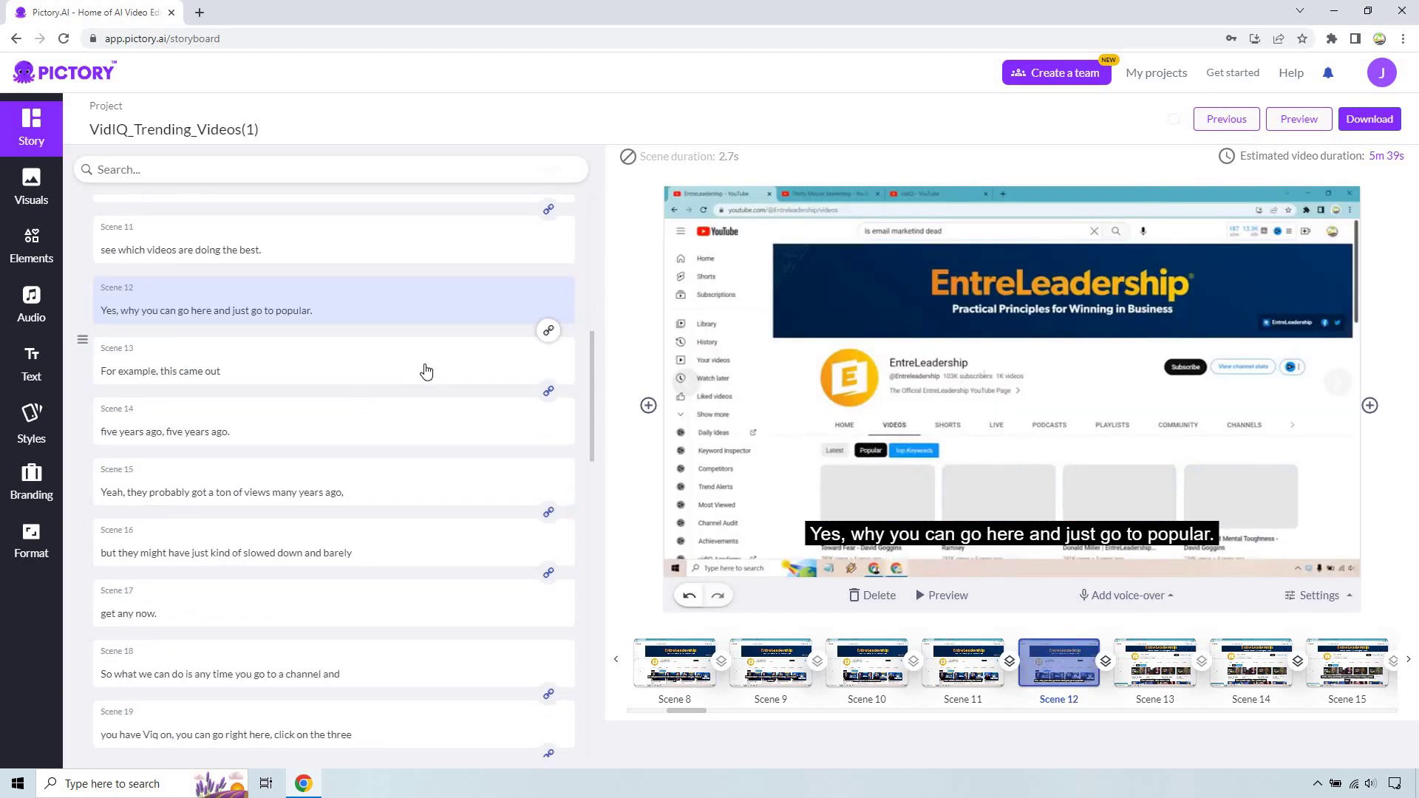
pyautogui.scroll(-3, 393, 414)
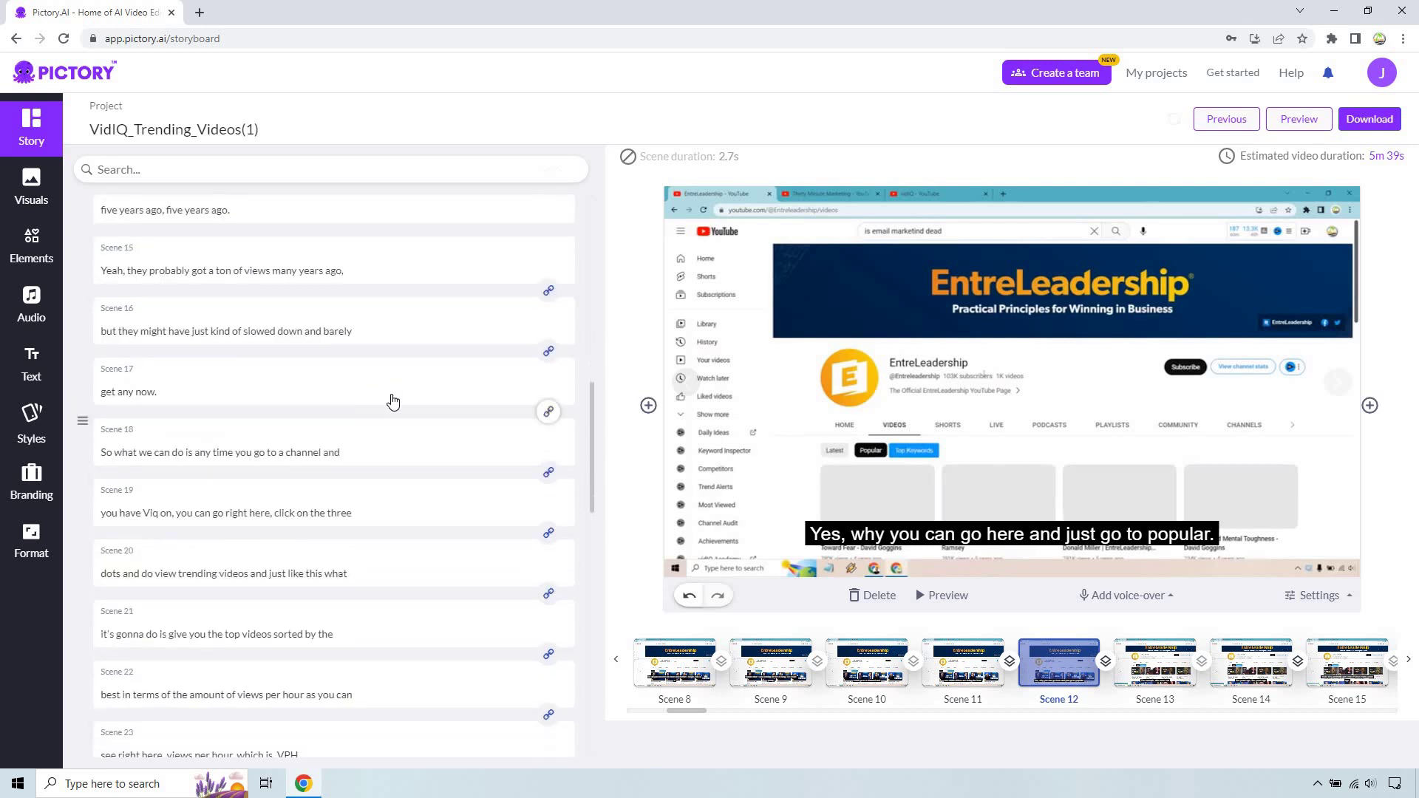
pyautogui.scroll(-5, 393, 401)
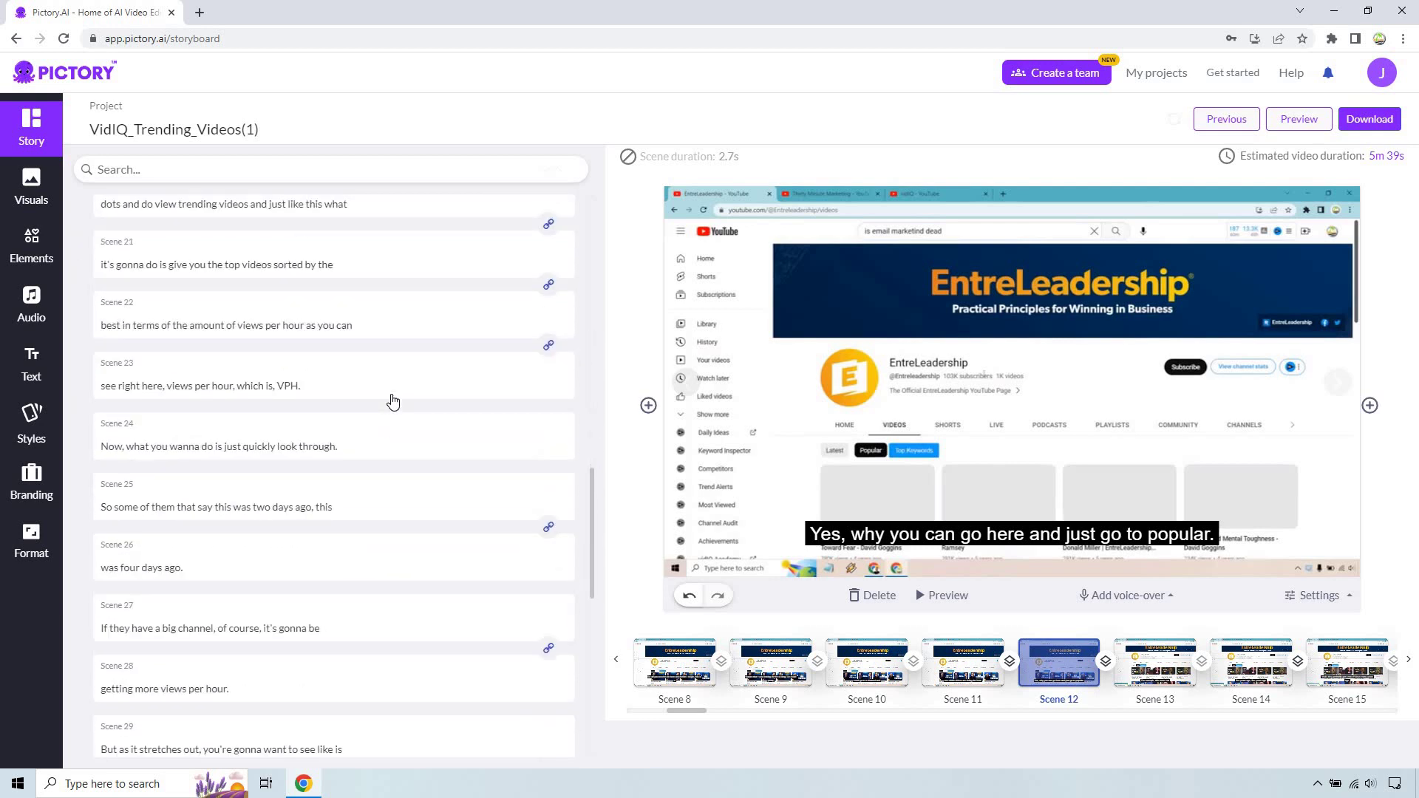
pyautogui.scroll(-12, 392, 400)
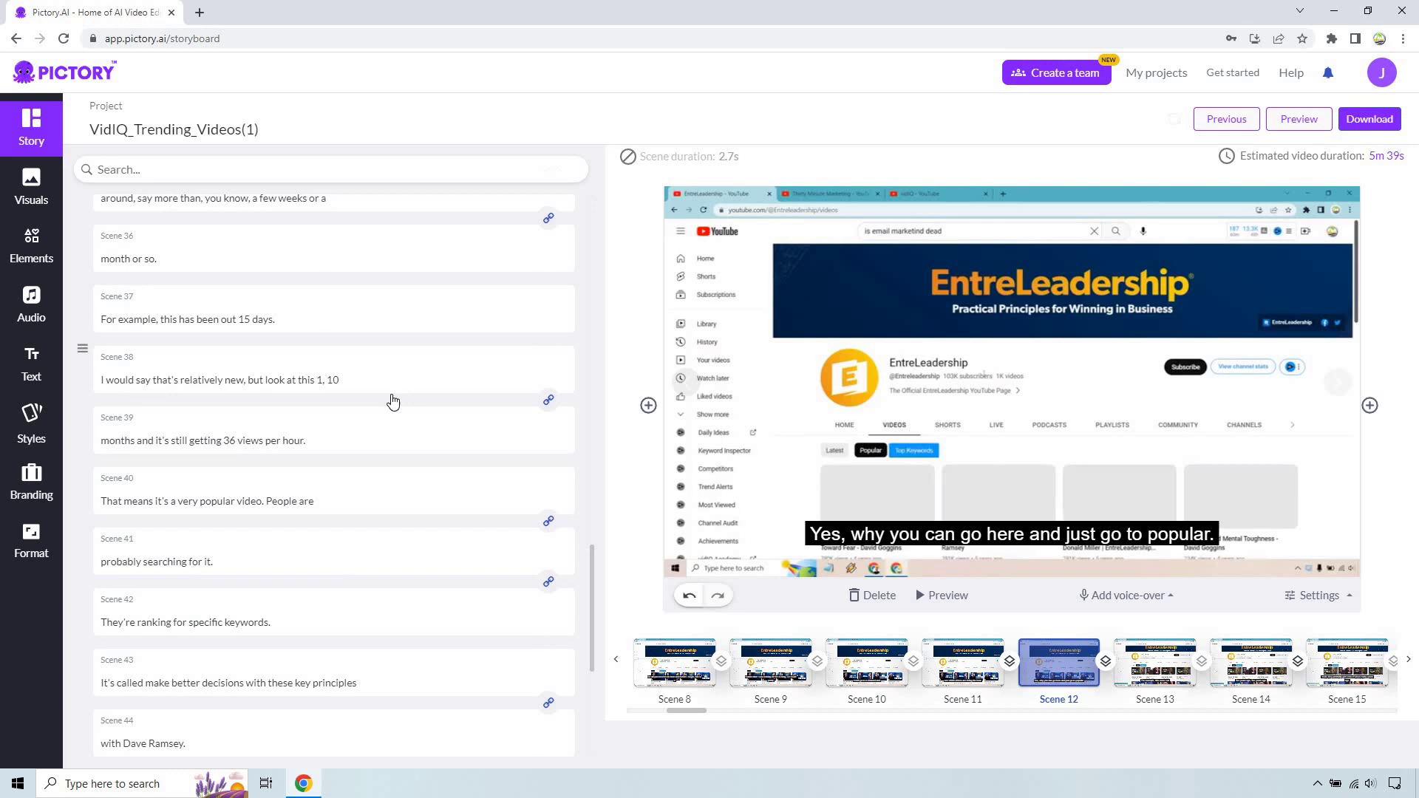
pyautogui.scroll(-4, 392, 402)
pyautogui.scroll(-3, 392, 401)
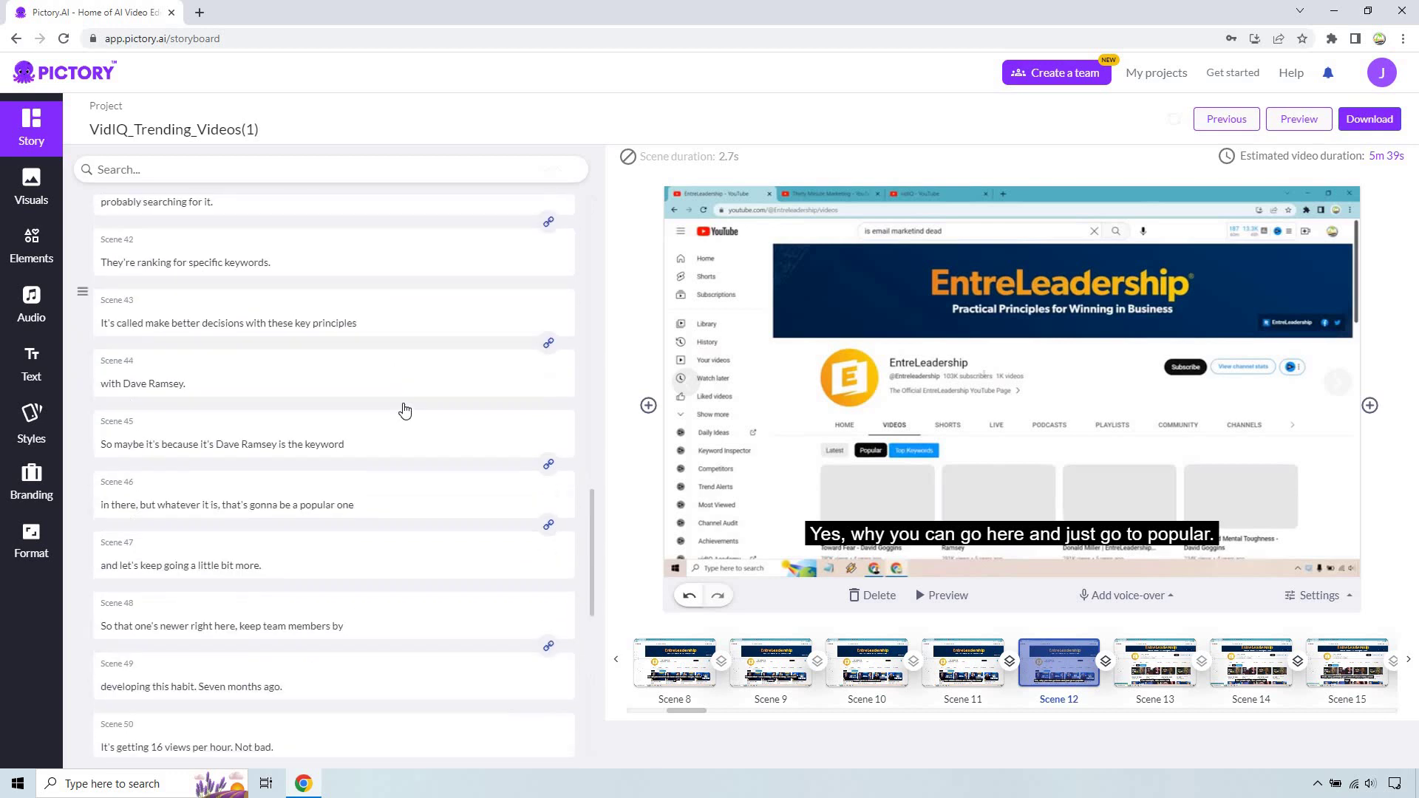
pyautogui.scroll(-4, 404, 406)
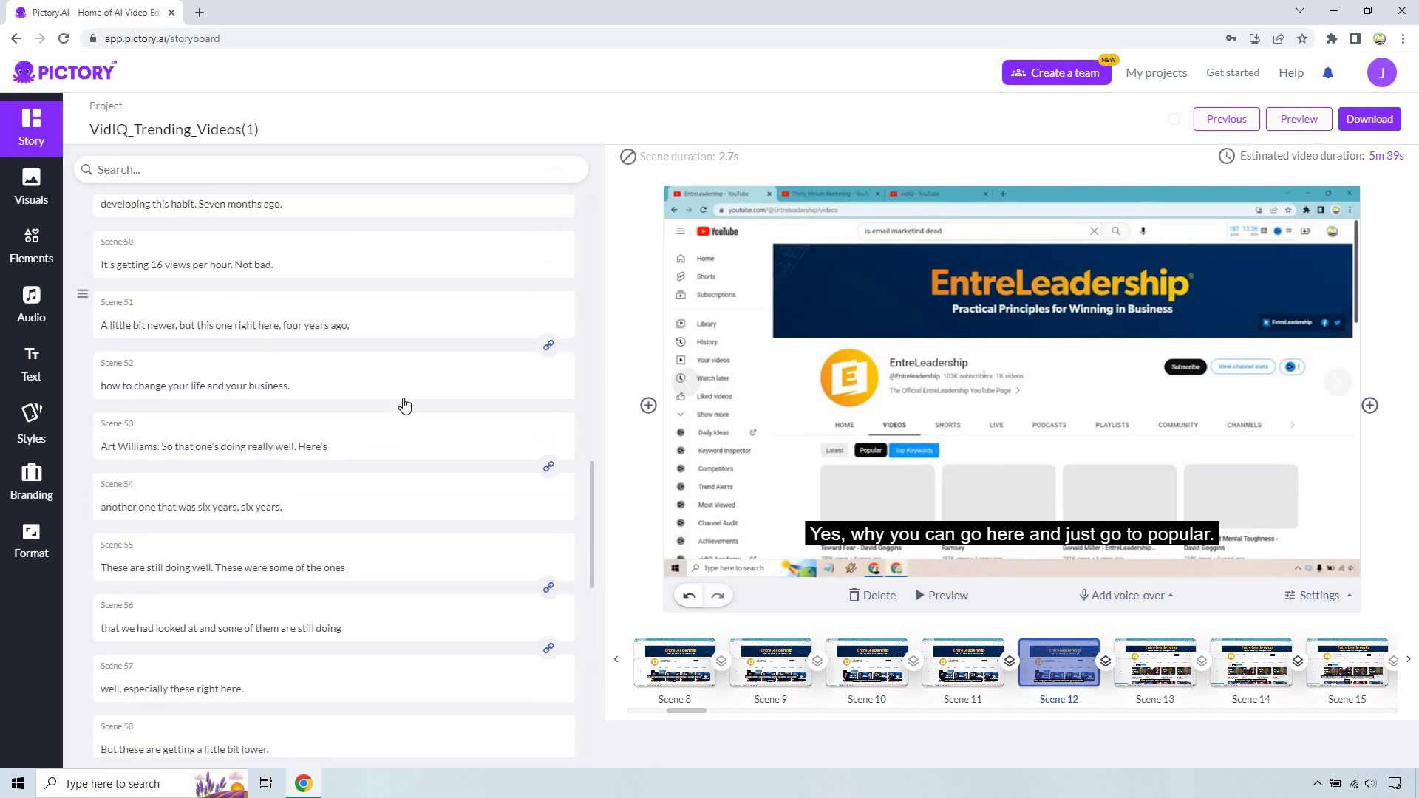
pyautogui.scroll(-3, 405, 406)
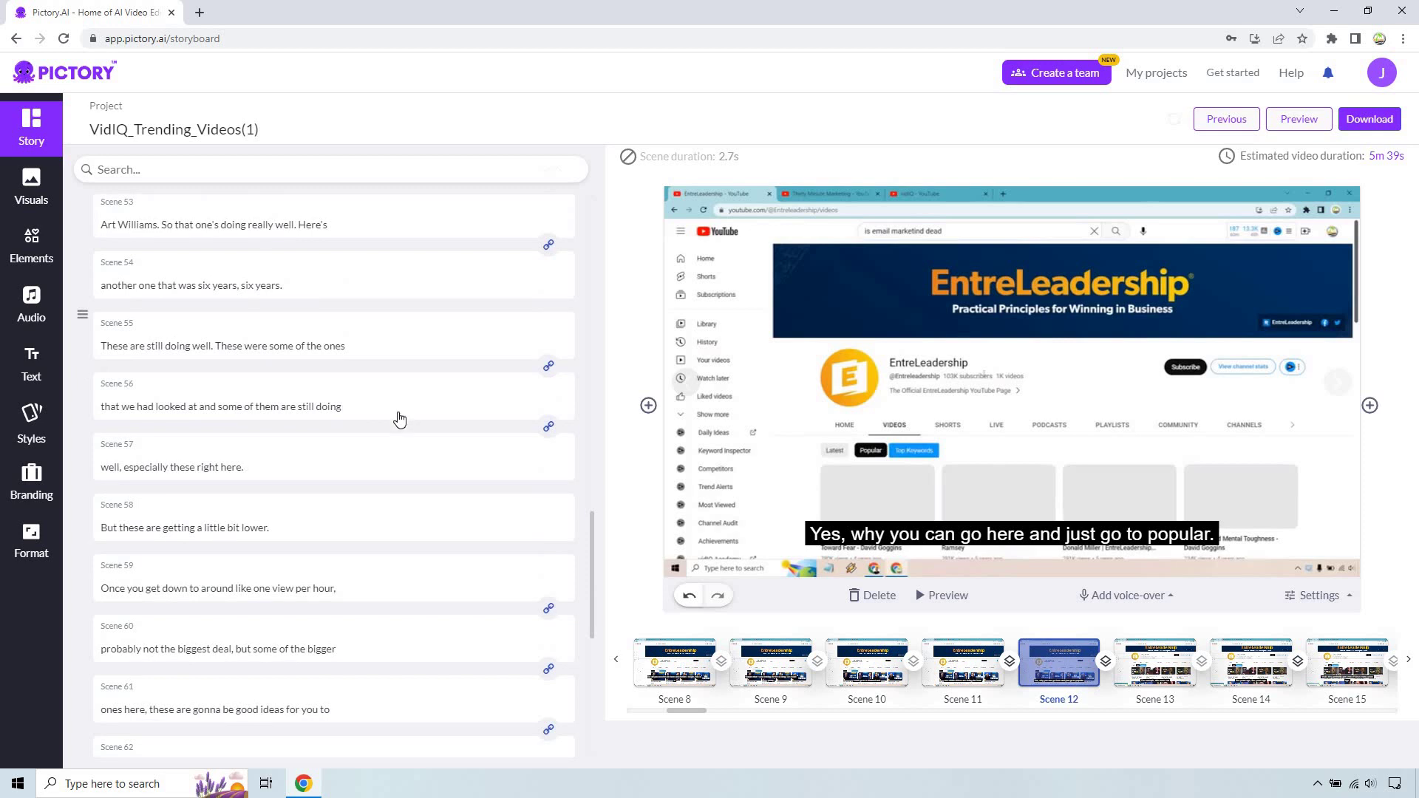
pyautogui.scroll(-8, 370, 459)
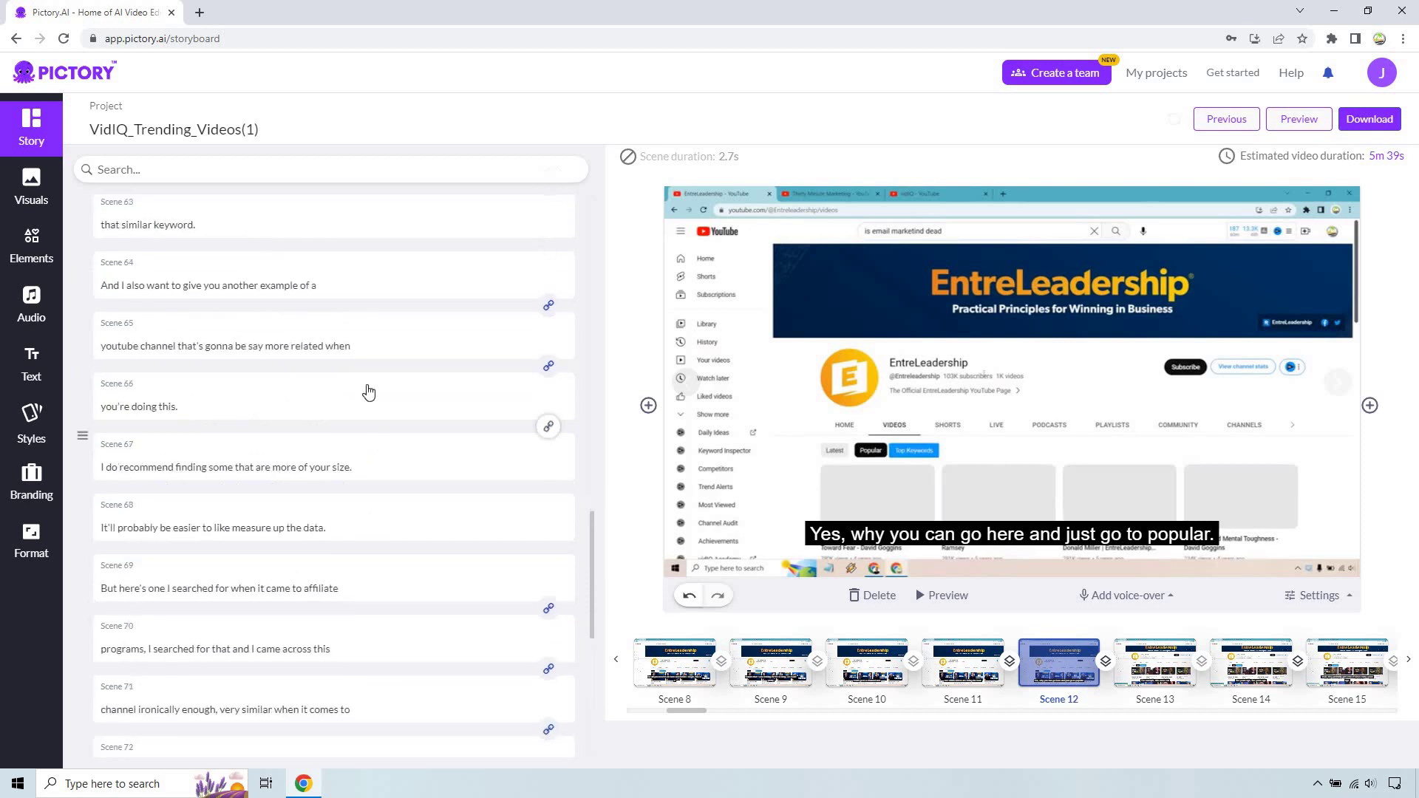
# Search the scenes for 'trend' and go to Scene 74.
pyautogui.click(338, 167)
pyautogui.write('trend')
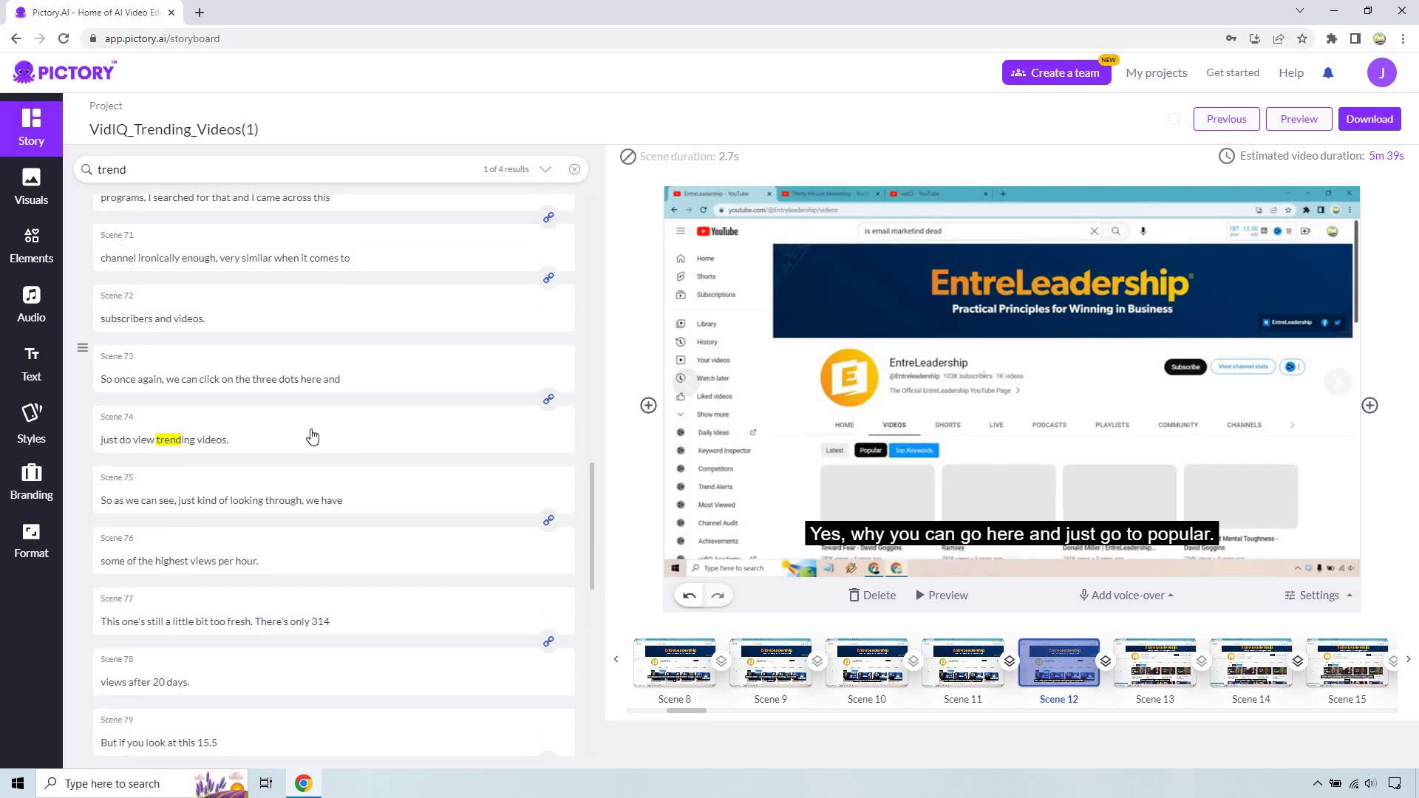
pyautogui.click(312, 437)
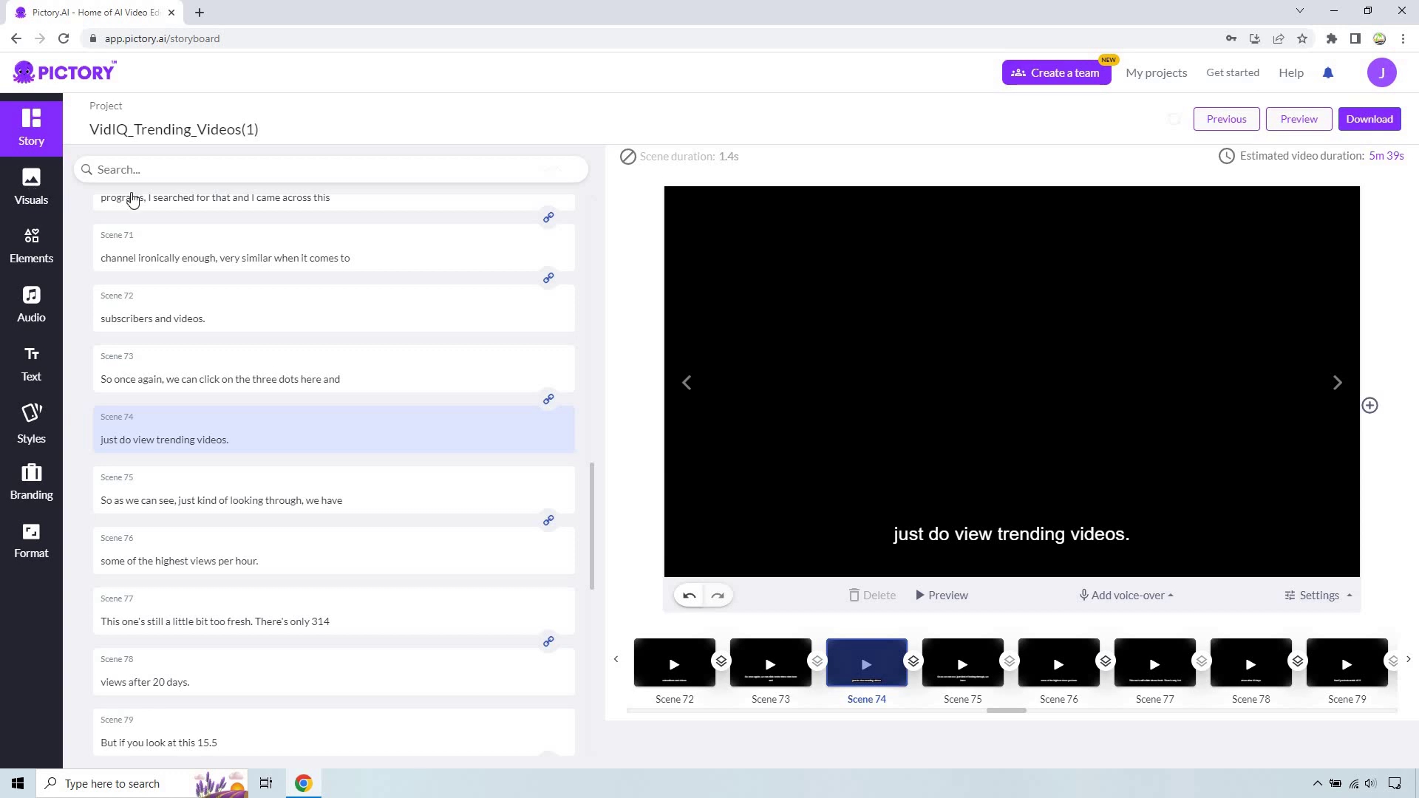
# Search stock visuals for 'trending vid' and browse the results for the thumbnail-wall clip.
pyautogui.click(345, 158)
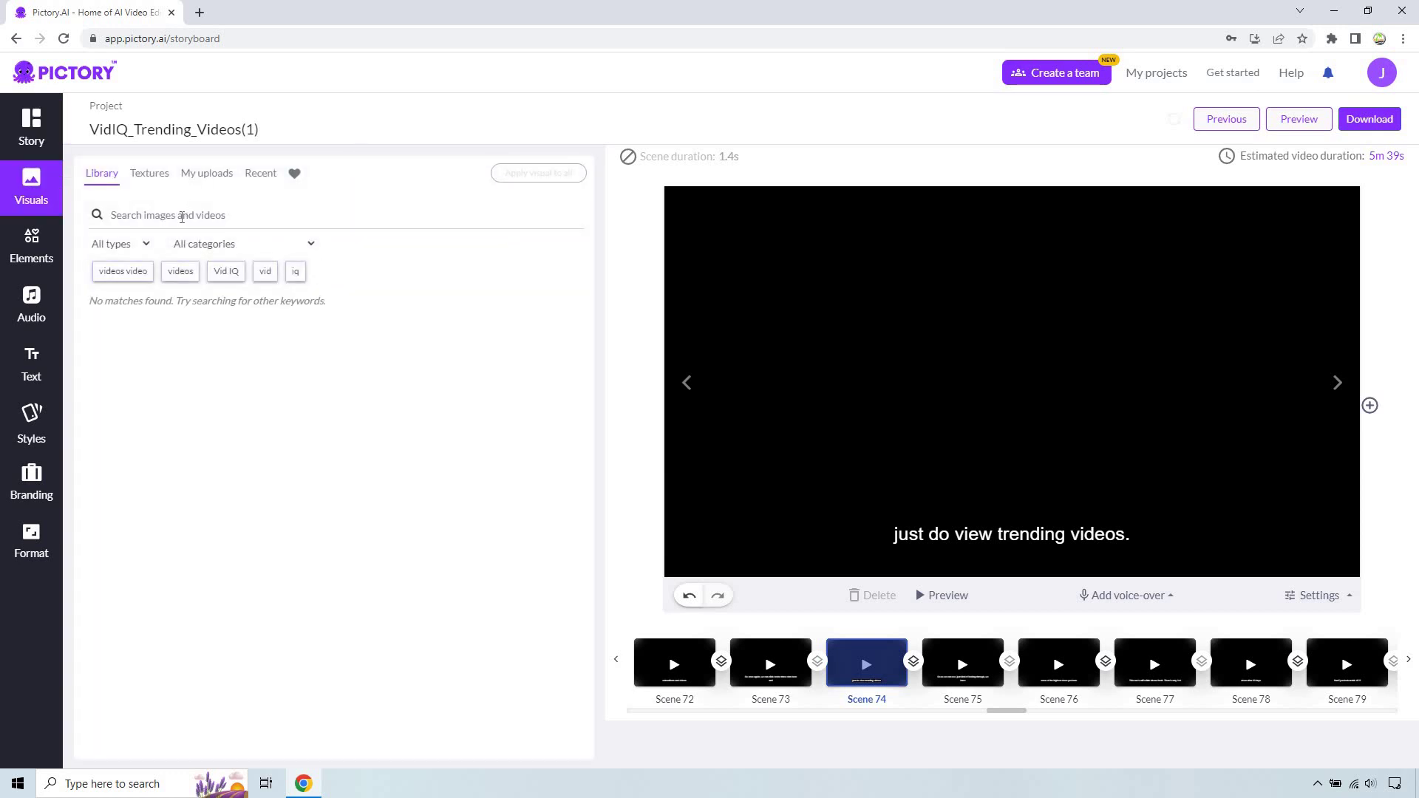
pyautogui.click(182, 215)
pyautogui.write('trending videos')
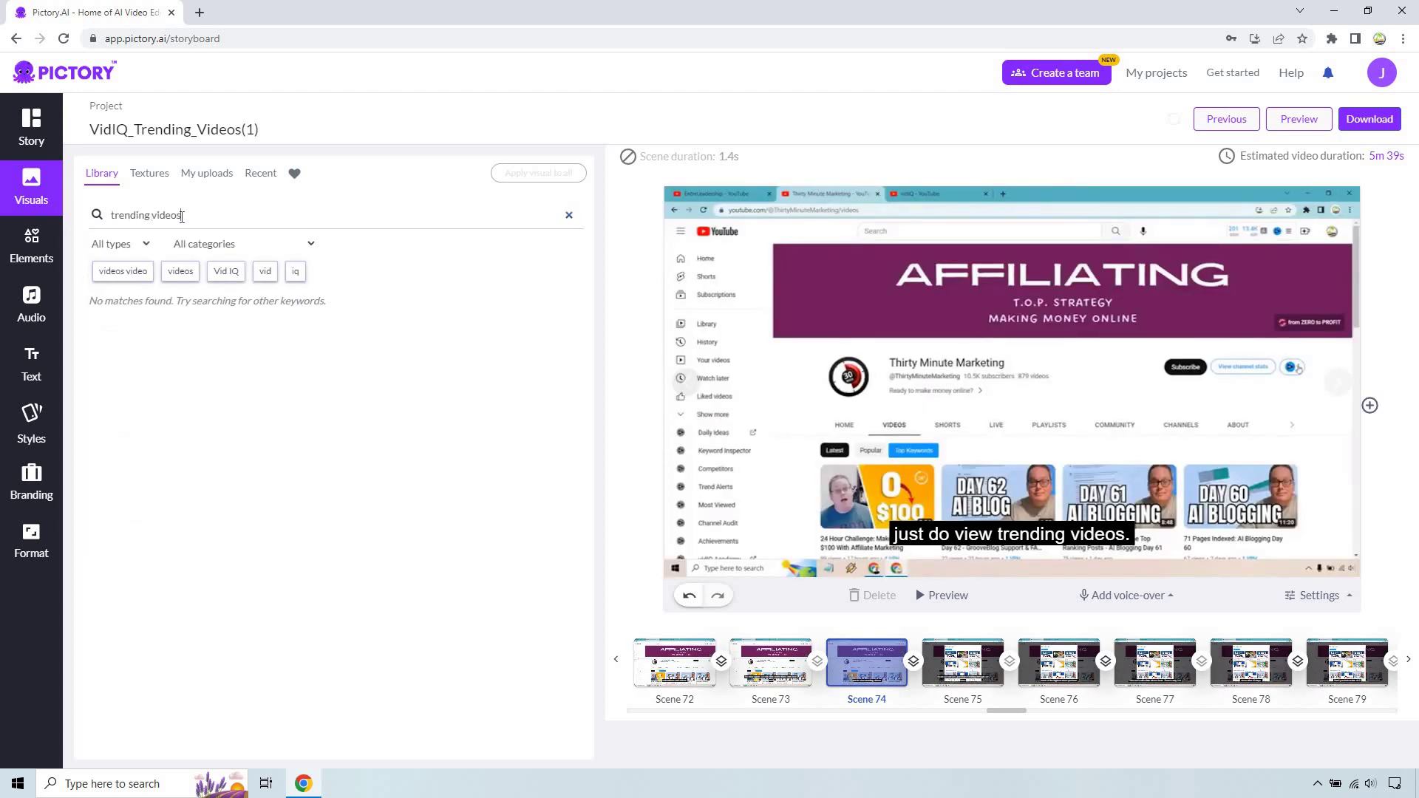
pyautogui.press('Return')
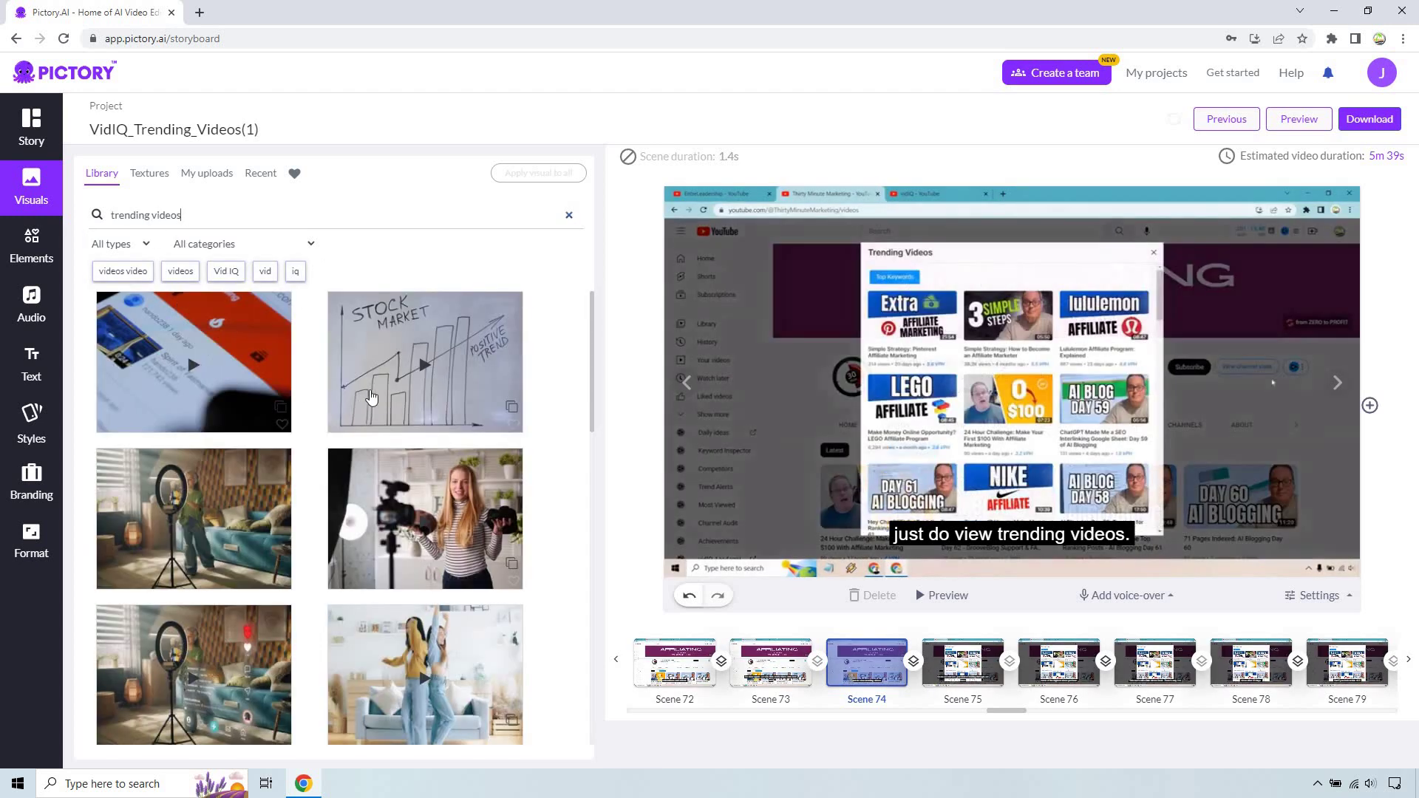
pyautogui.scroll(-3, 222, 384)
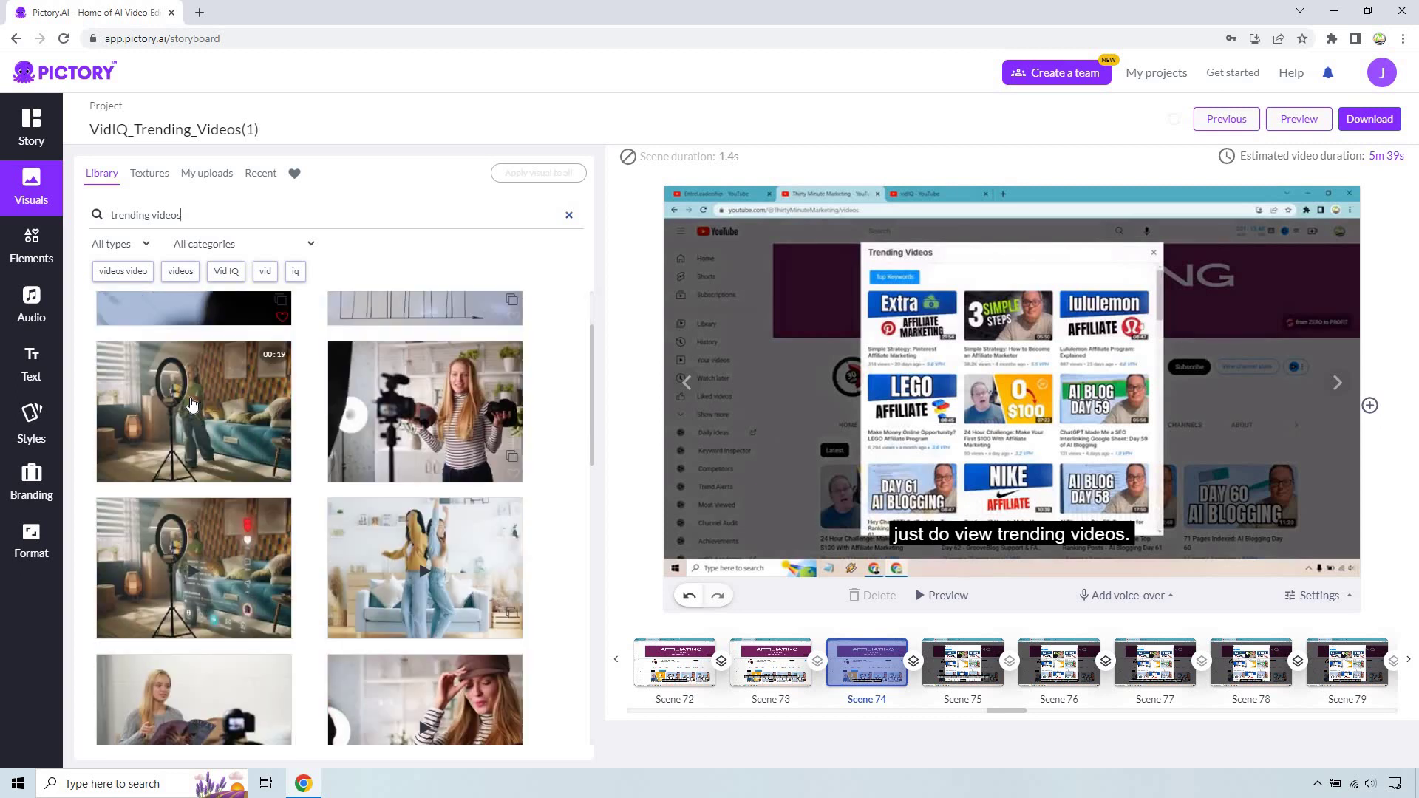
pyautogui.scroll(-5, 238, 393)
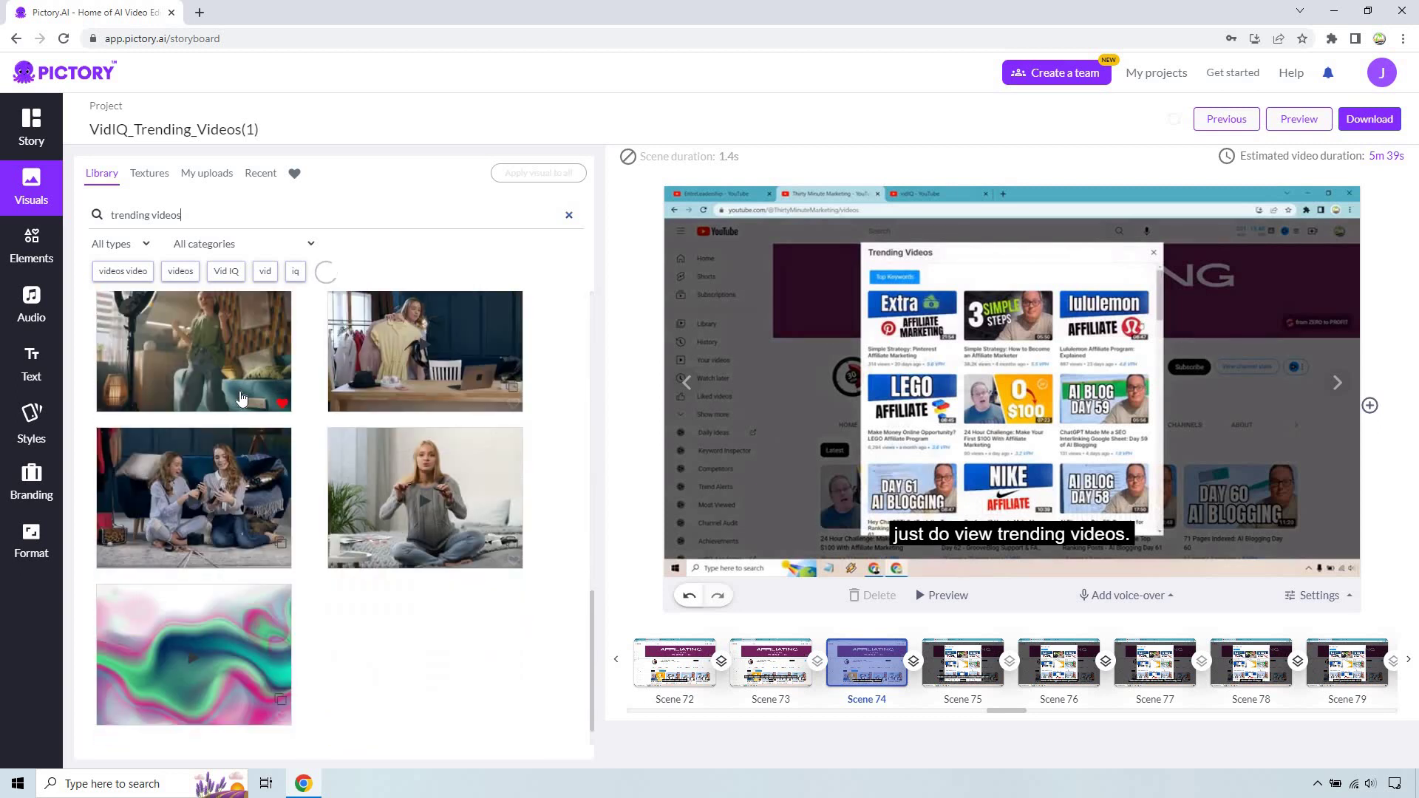
pyautogui.scroll(-3, 239, 396)
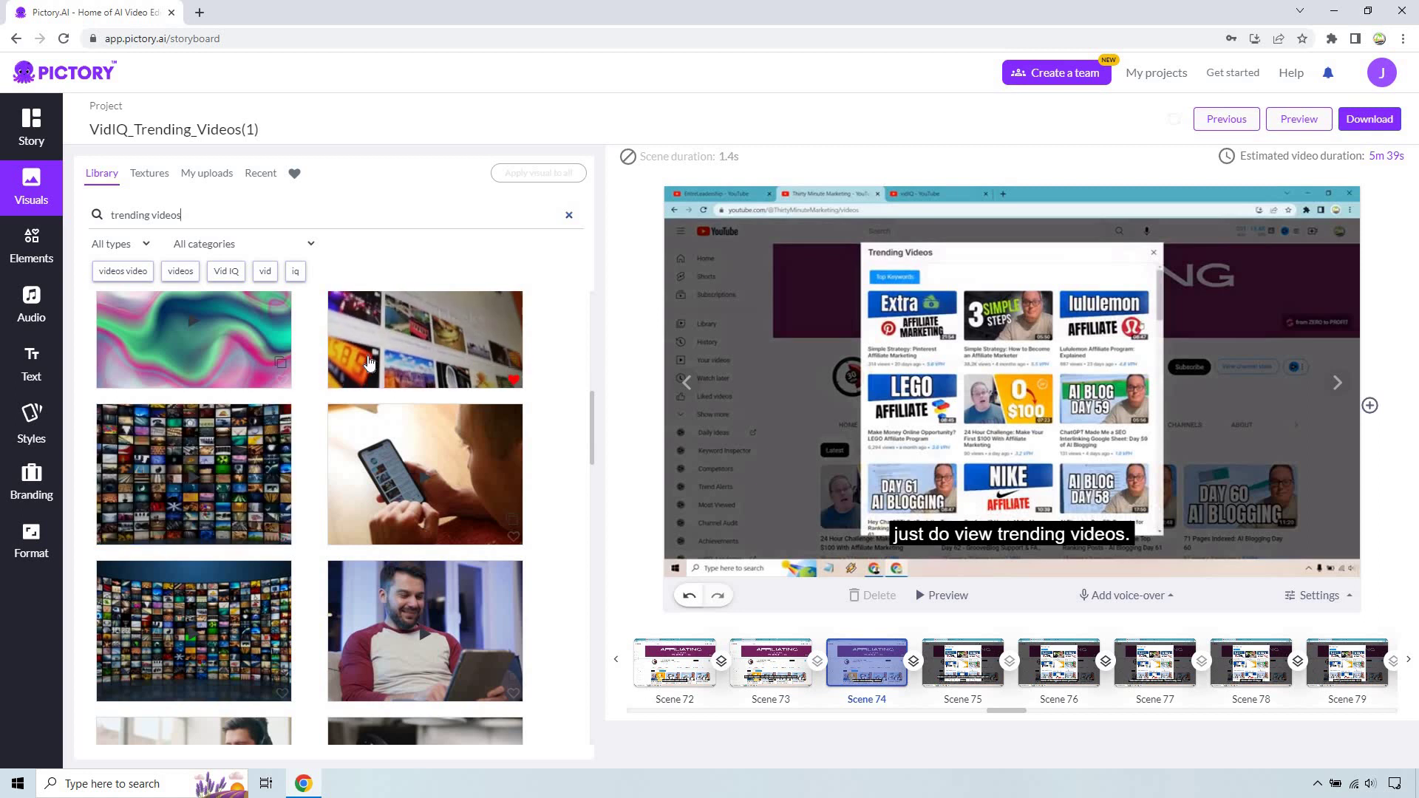
pyautogui.scroll(-4, 369, 361)
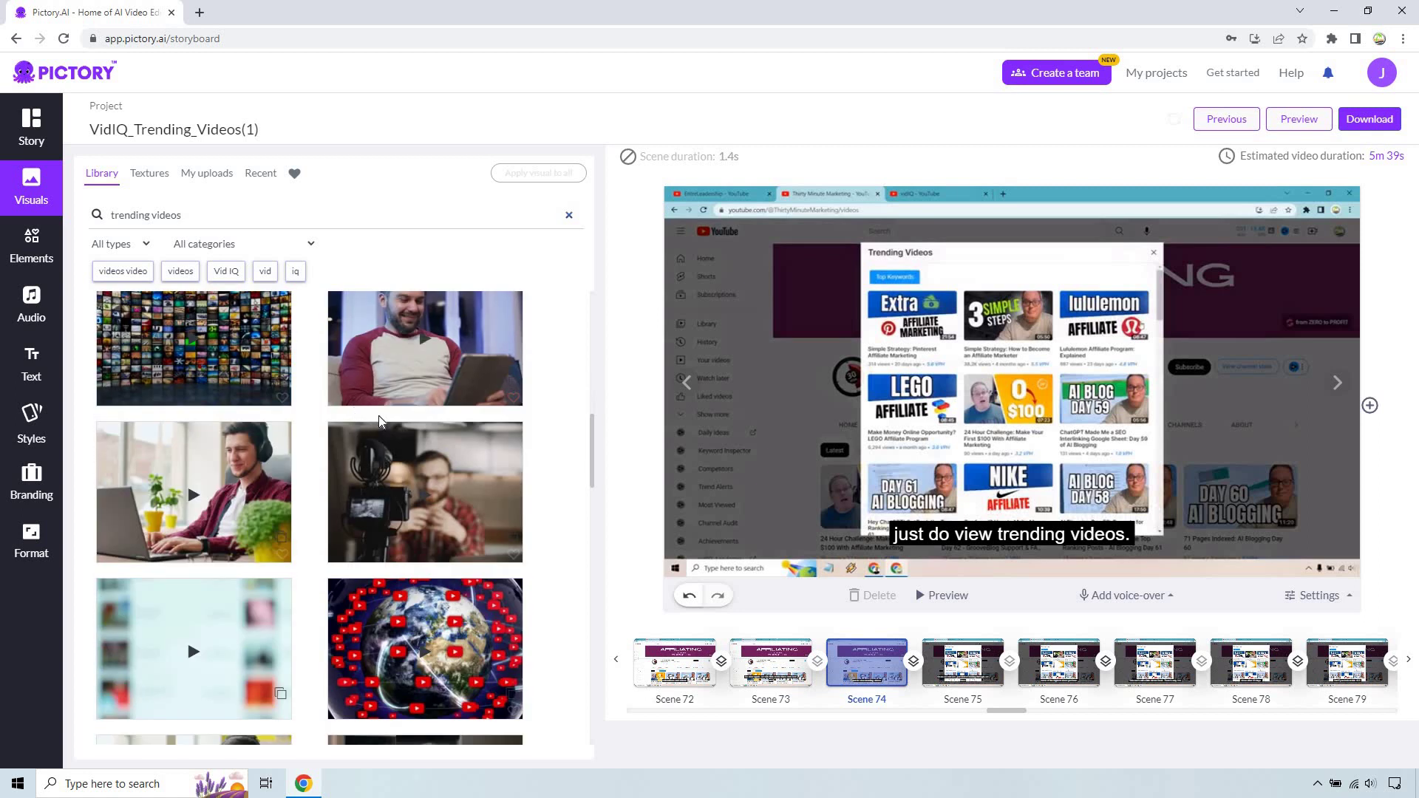
pyautogui.scroll(-1, 379, 423)
pyautogui.scroll(-2, 380, 423)
pyautogui.scroll(-2, 362, 528)
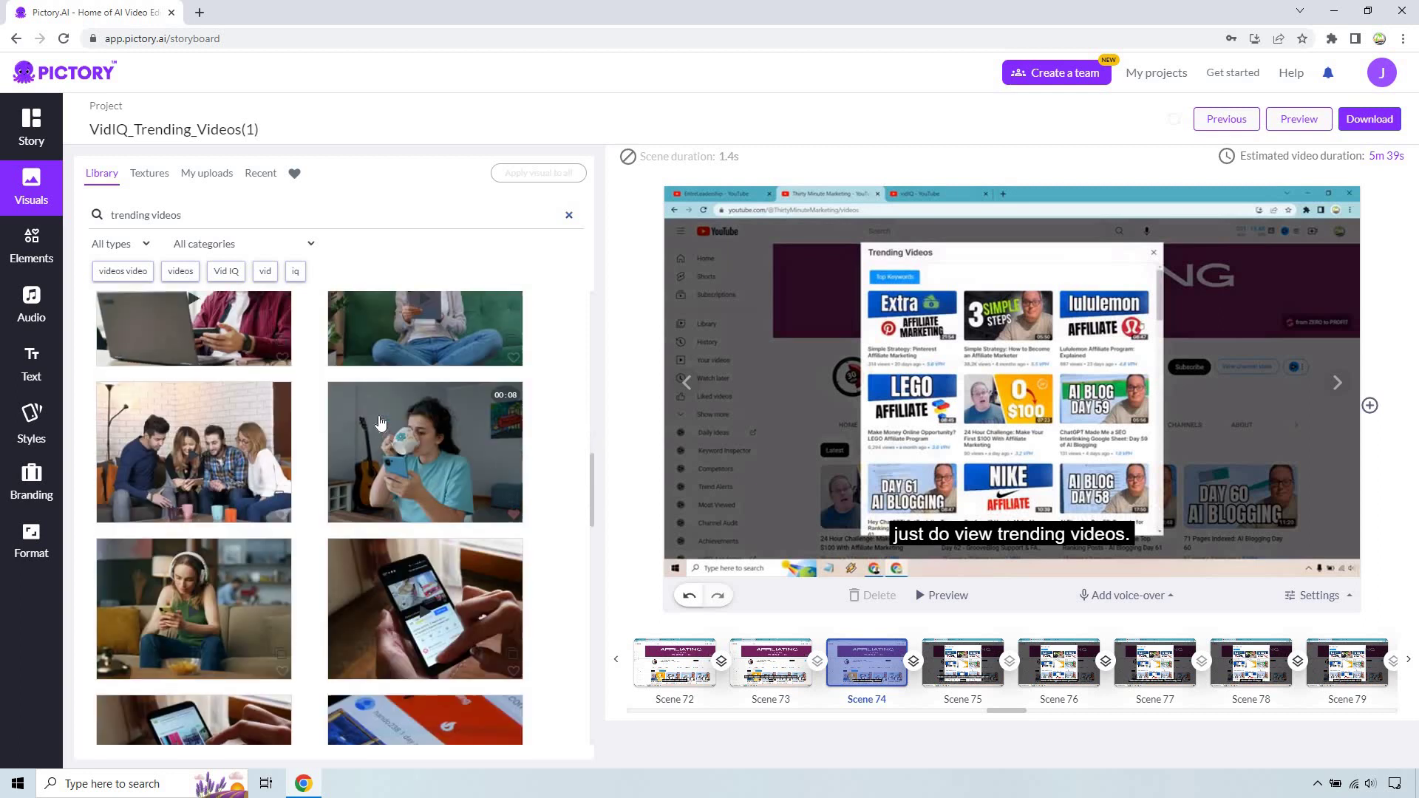
pyautogui.scroll(8, 384, 458)
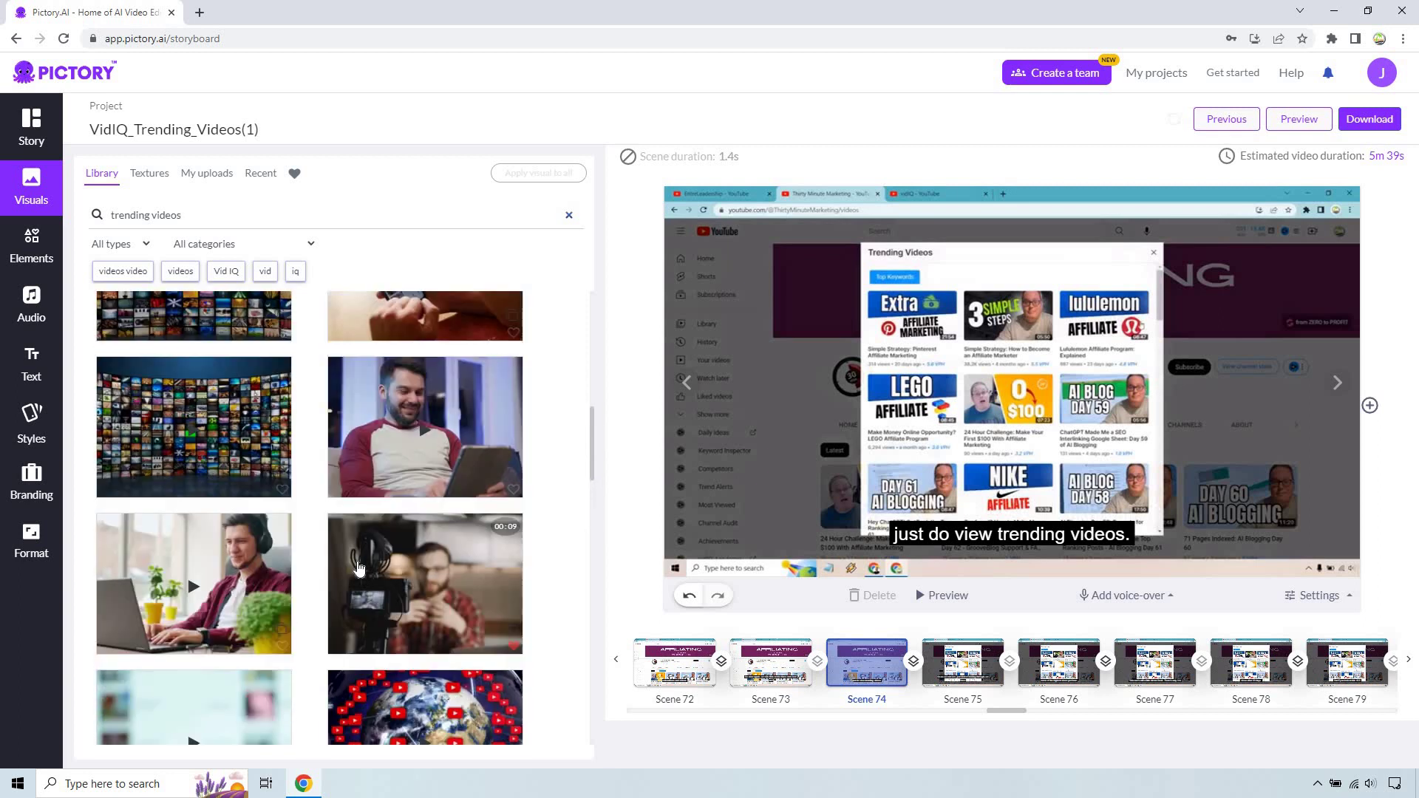
pyautogui.scroll(1, 405, 408)
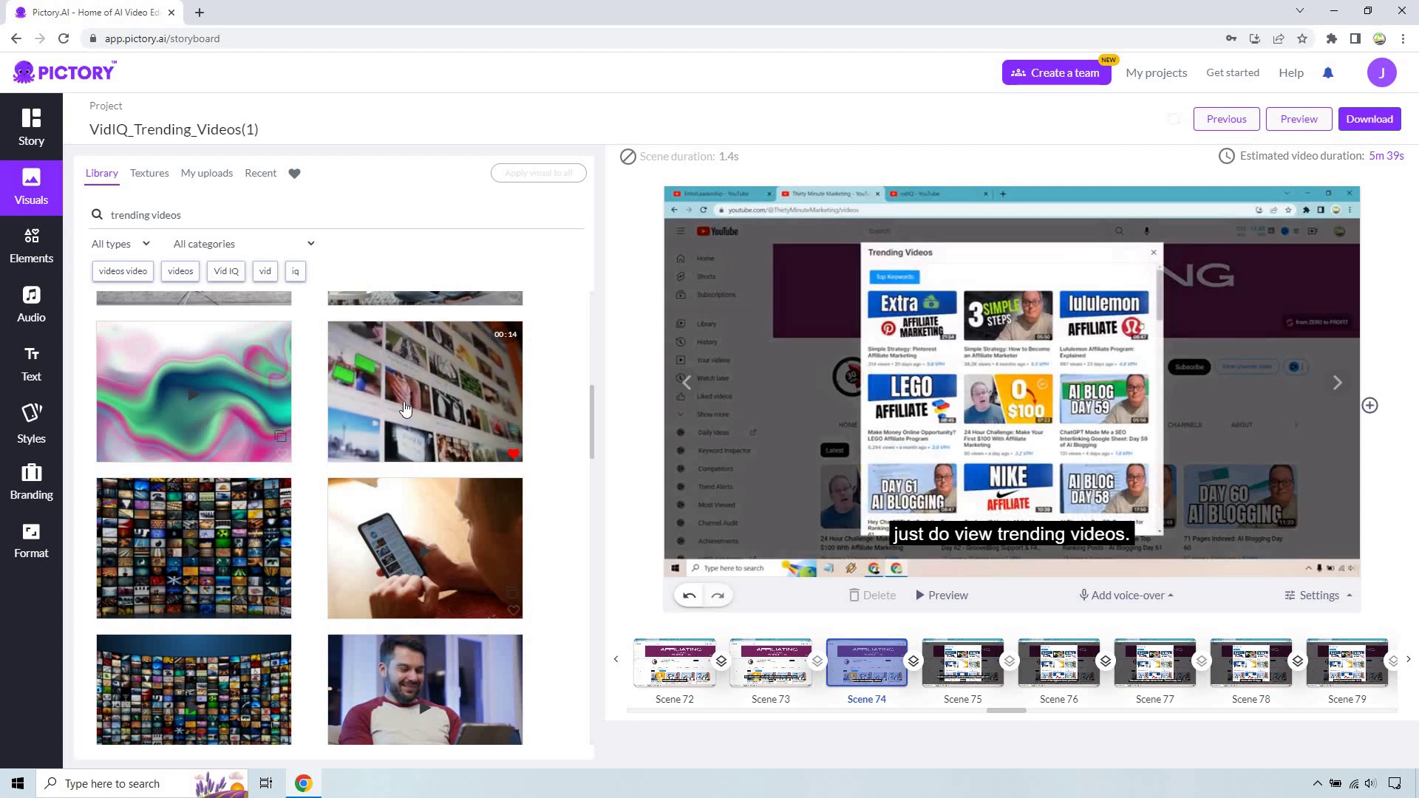
pyautogui.click(405, 409)
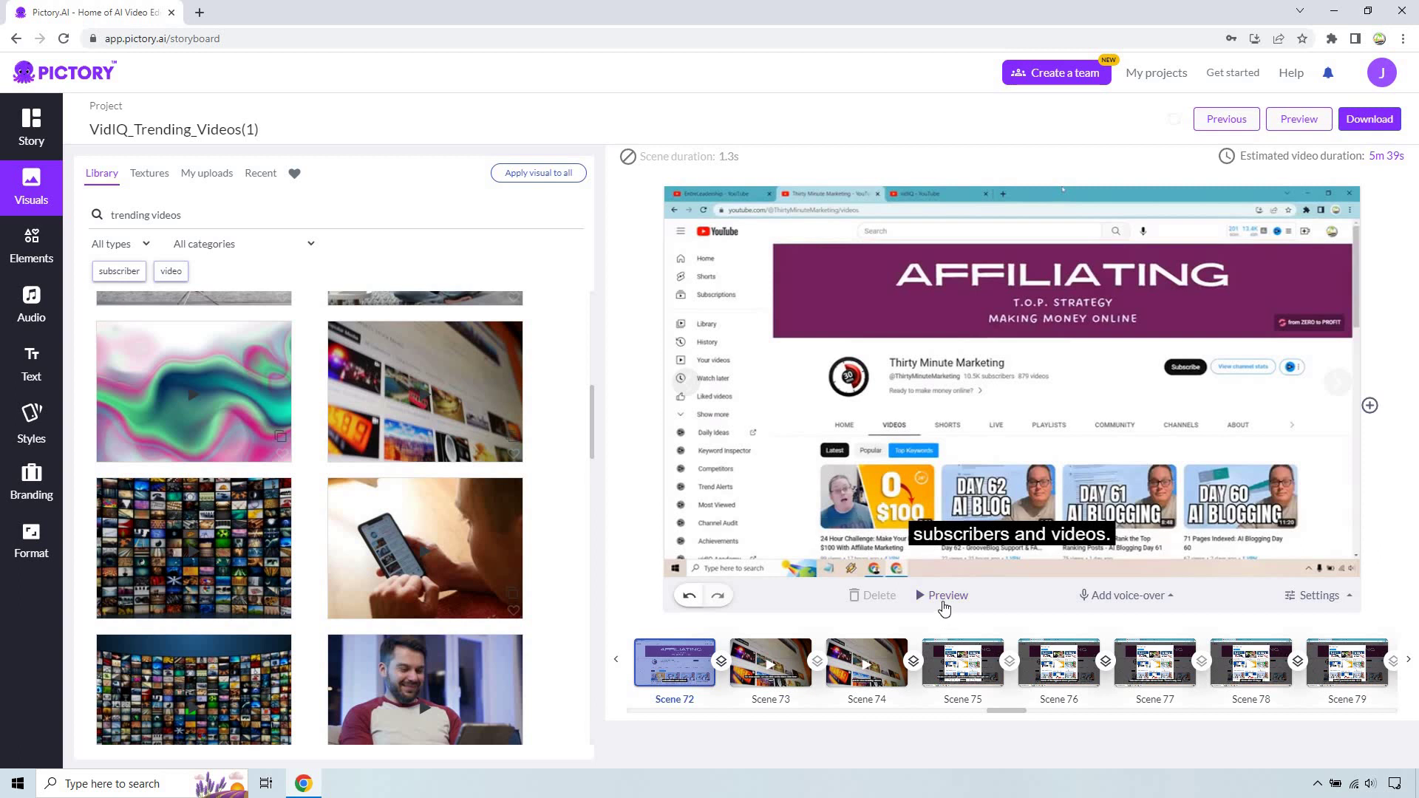
# Preview Scene 73 with its stock thumbnail-wall clip, then switch to Scene 75.
pyautogui.click(764, 659)
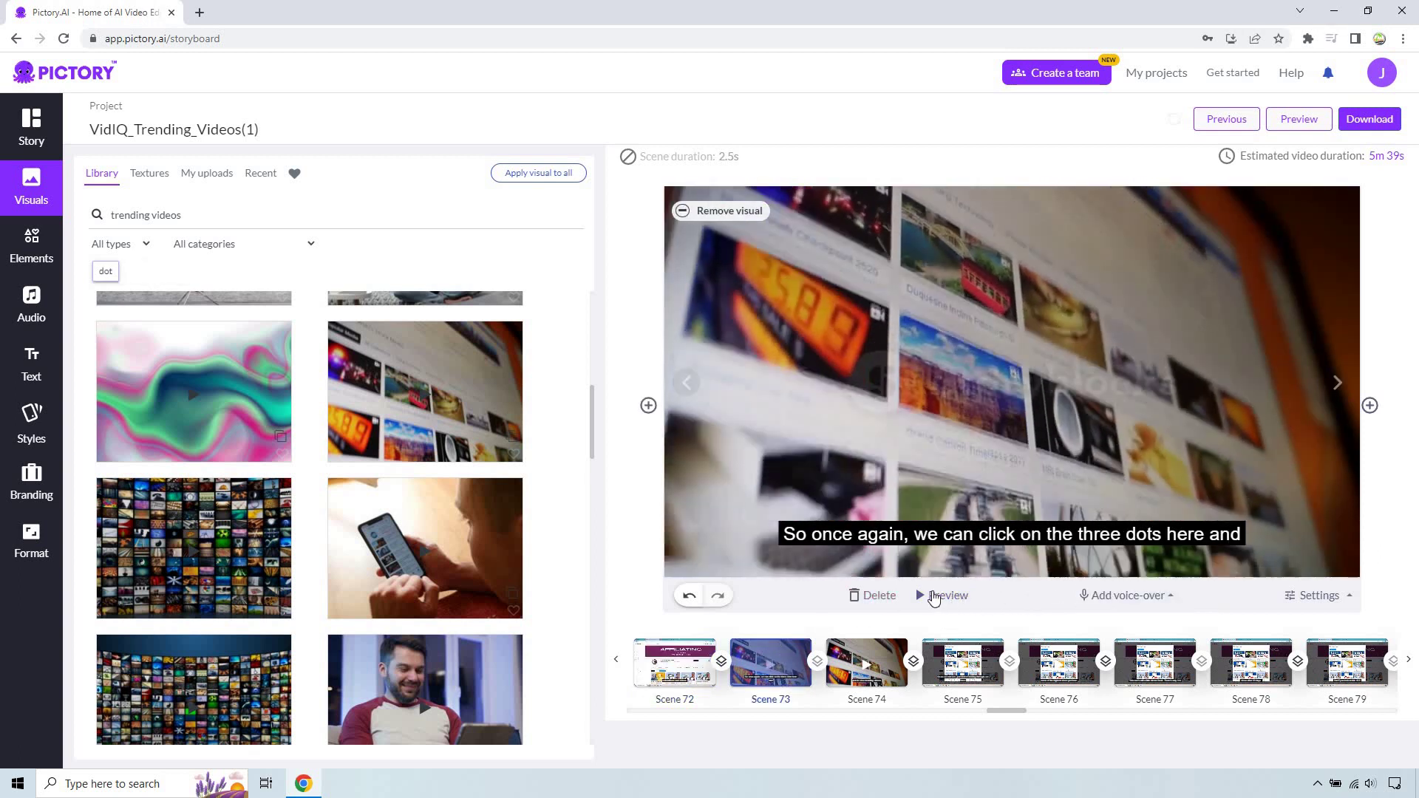
pyautogui.click(969, 595)
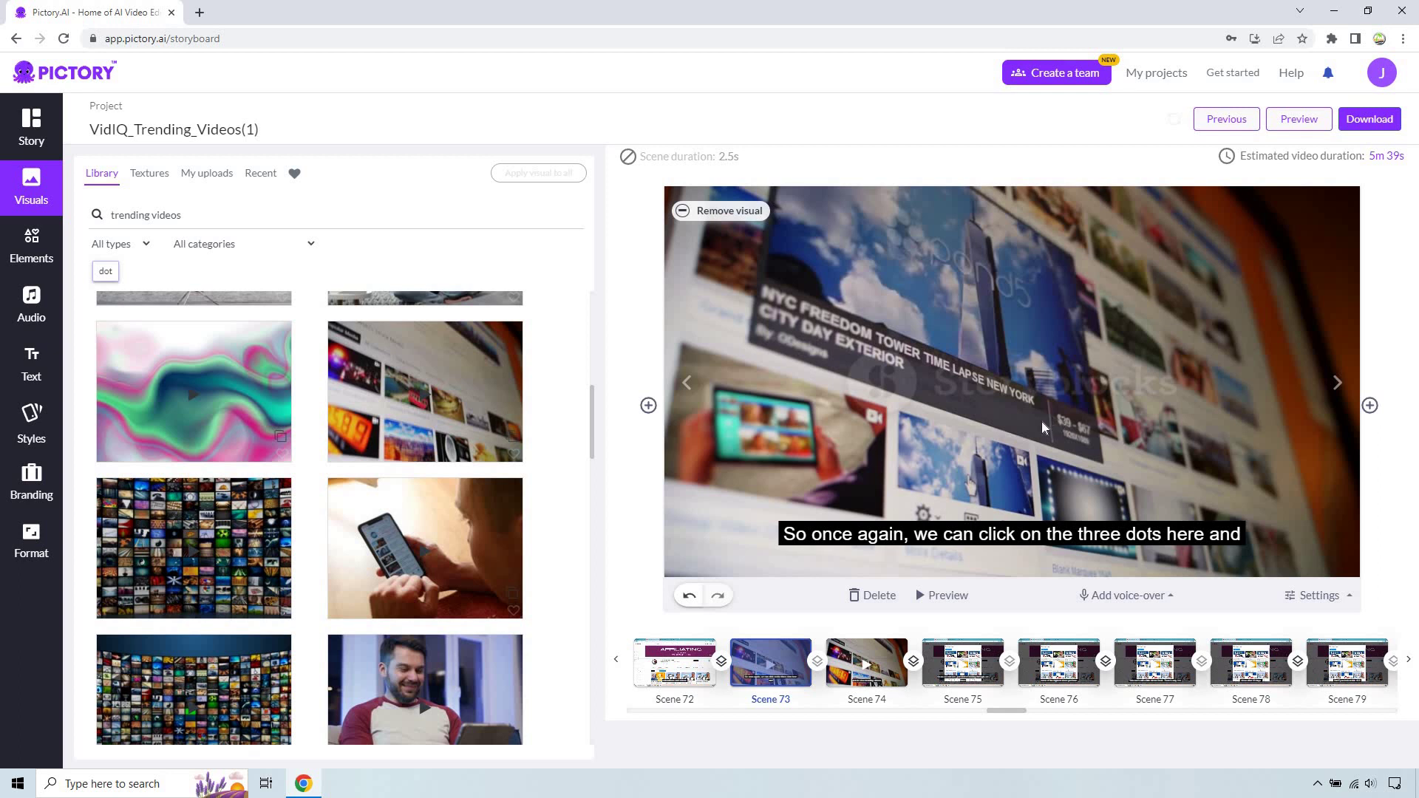
pyautogui.click(969, 652)
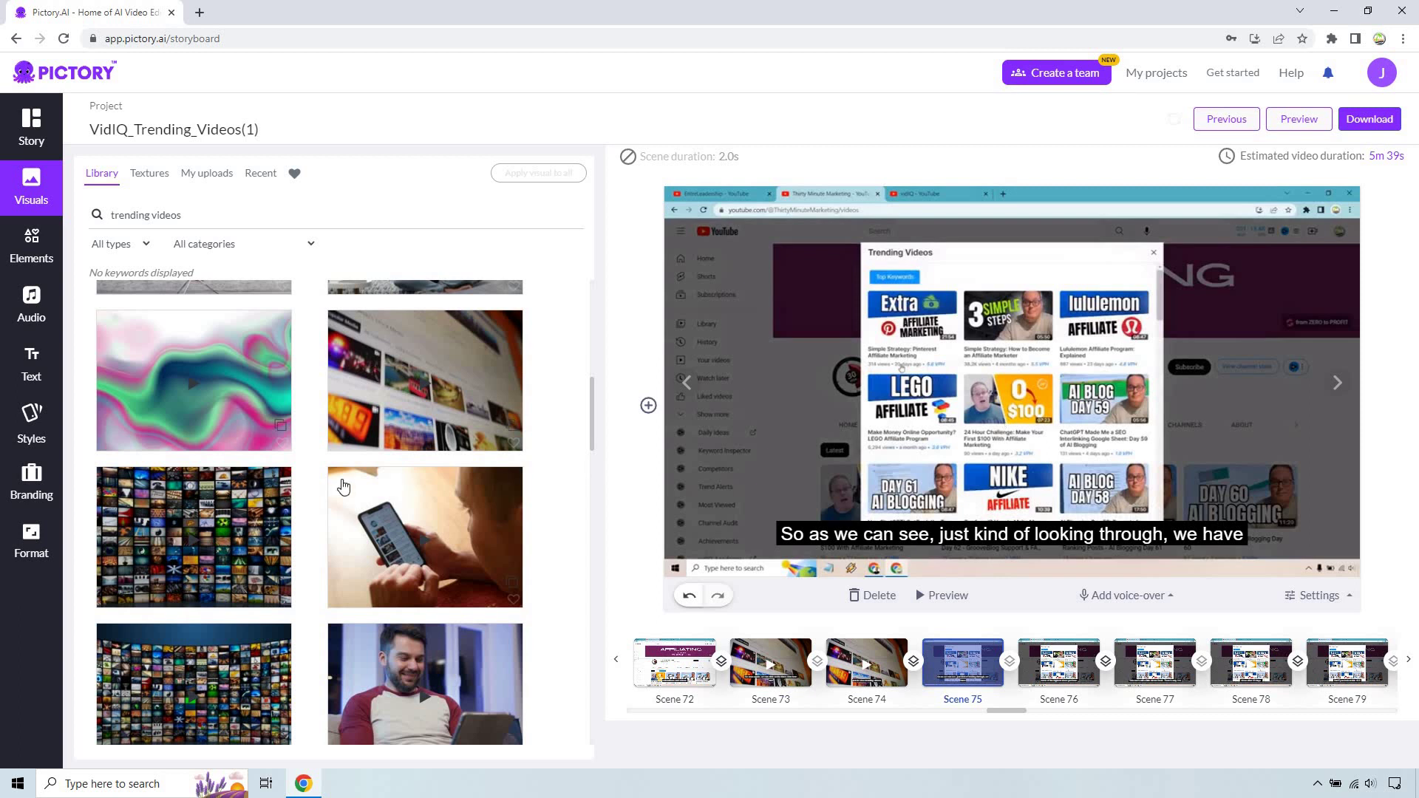
# Replace the stock visuals search term with 'youtube' and run the search.
pyautogui.scroll(-10, 340, 487)
pyautogui.scroll(2, 343, 493)
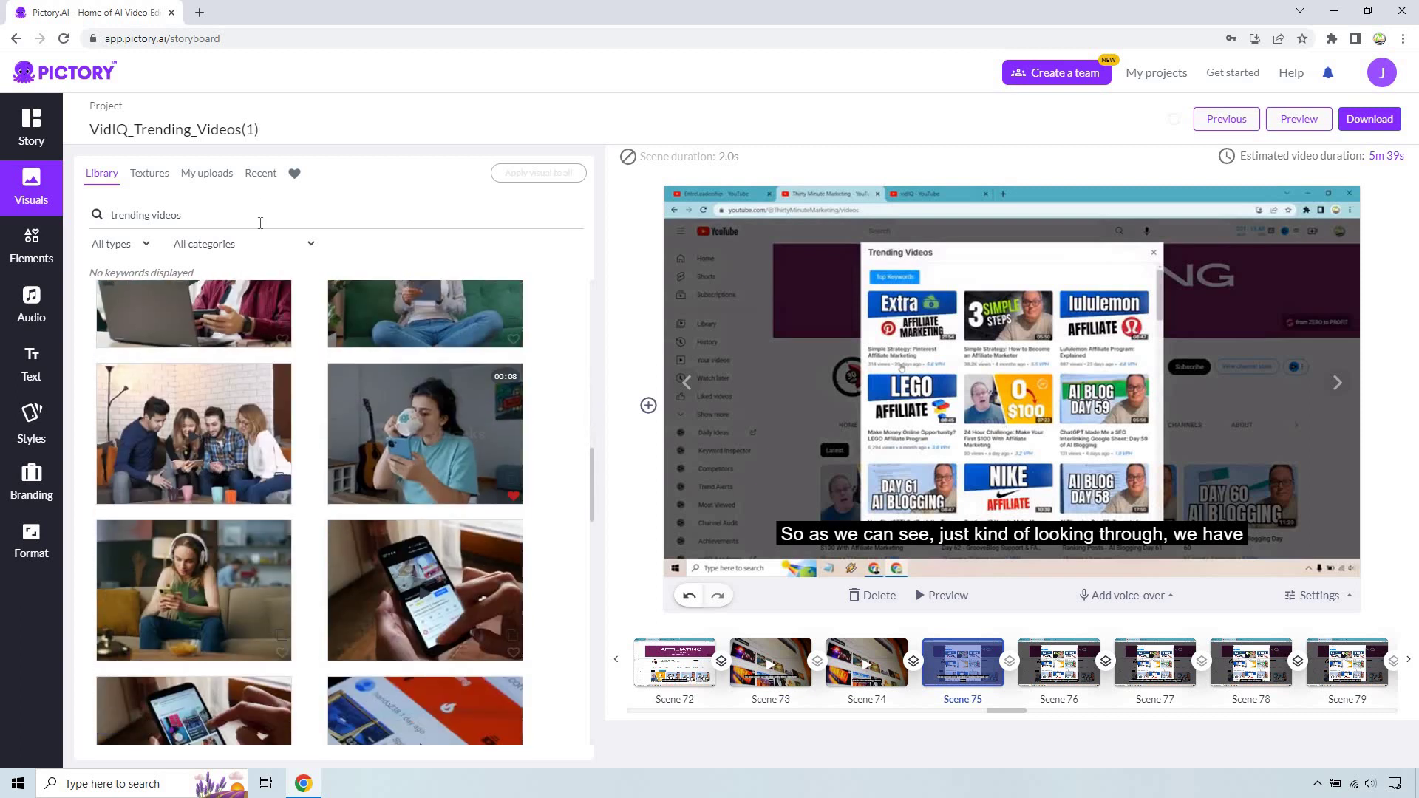
pyautogui.tripleClick(236, 213)
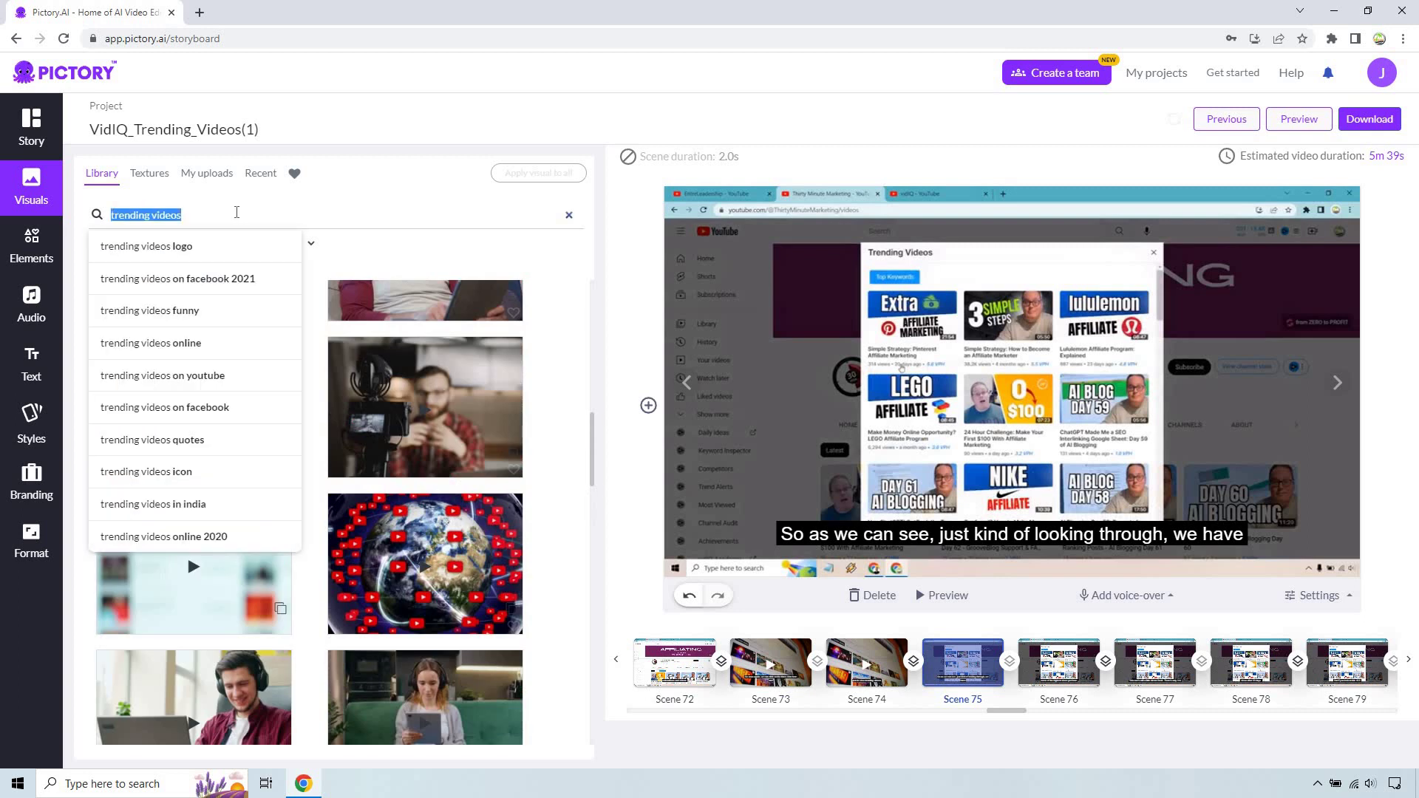
pyautogui.write('youtube')
pyautogui.press('Return')
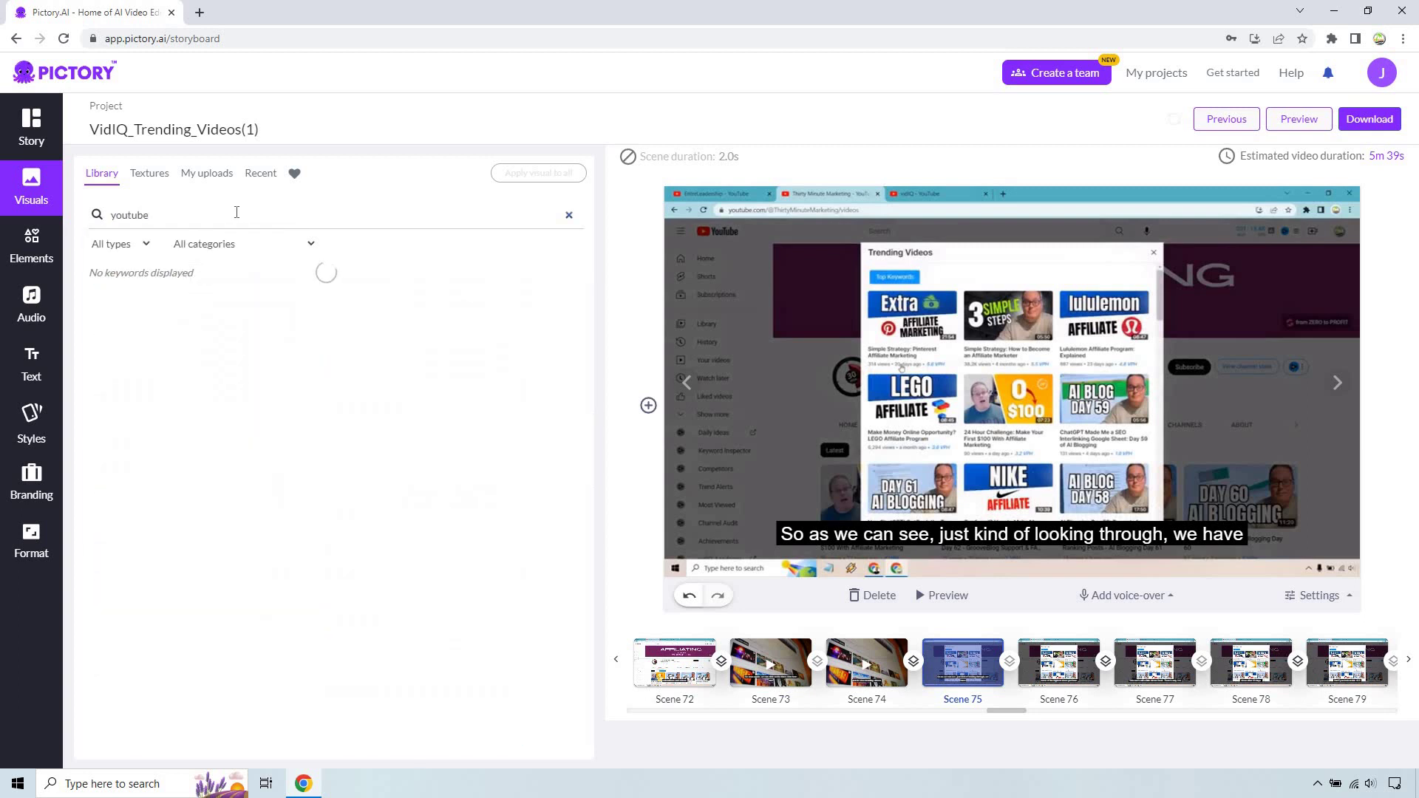